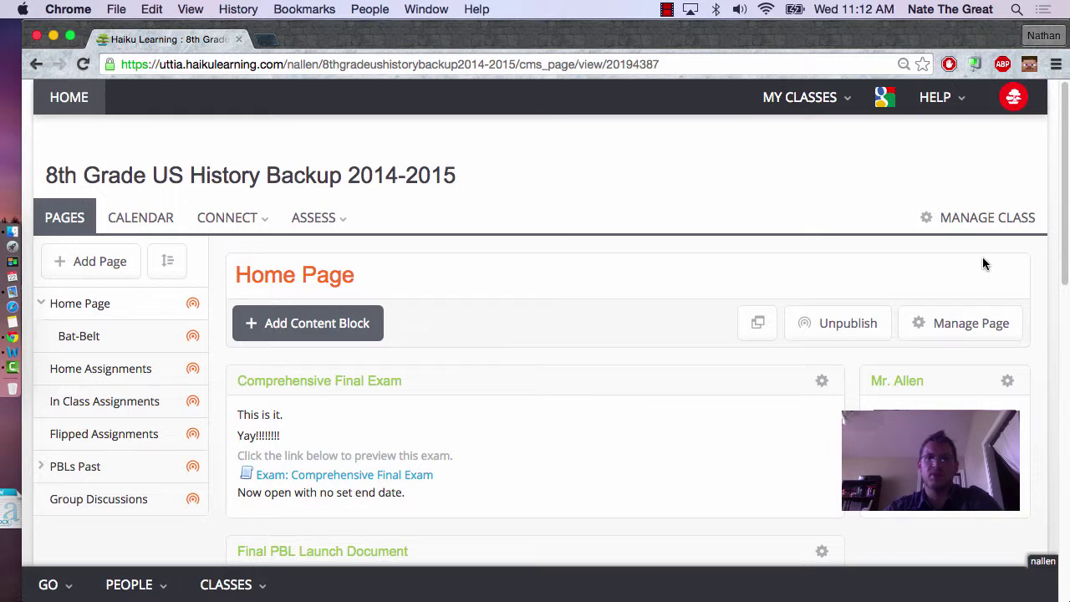
# Expand PBLs Past in the sidebar page list to show the past PBL pages
pyautogui.scroll(-1, 759, 237)
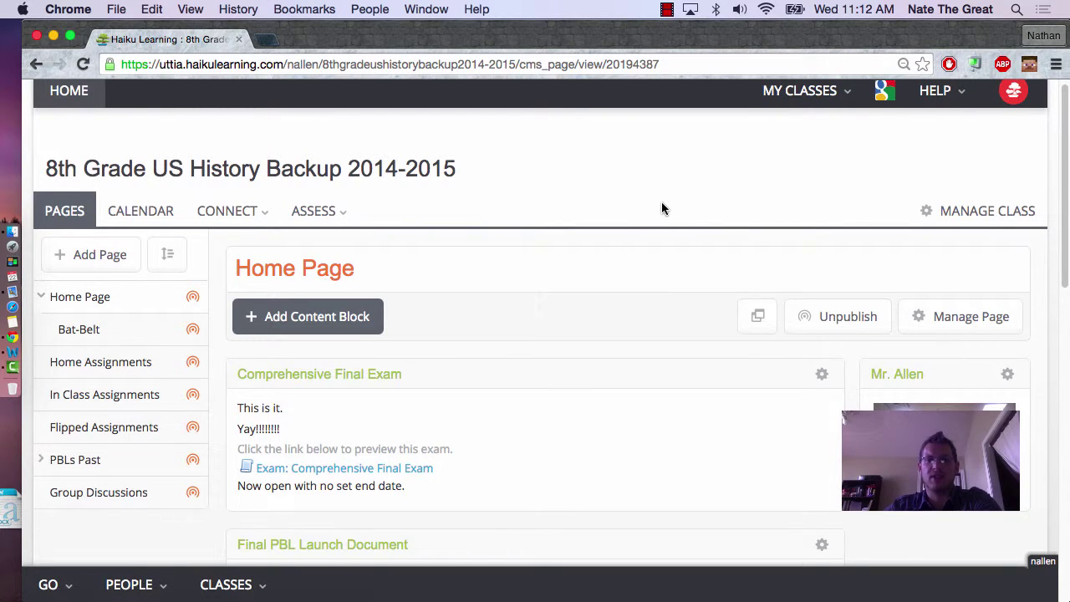
pyautogui.scroll(-1, 661, 208)
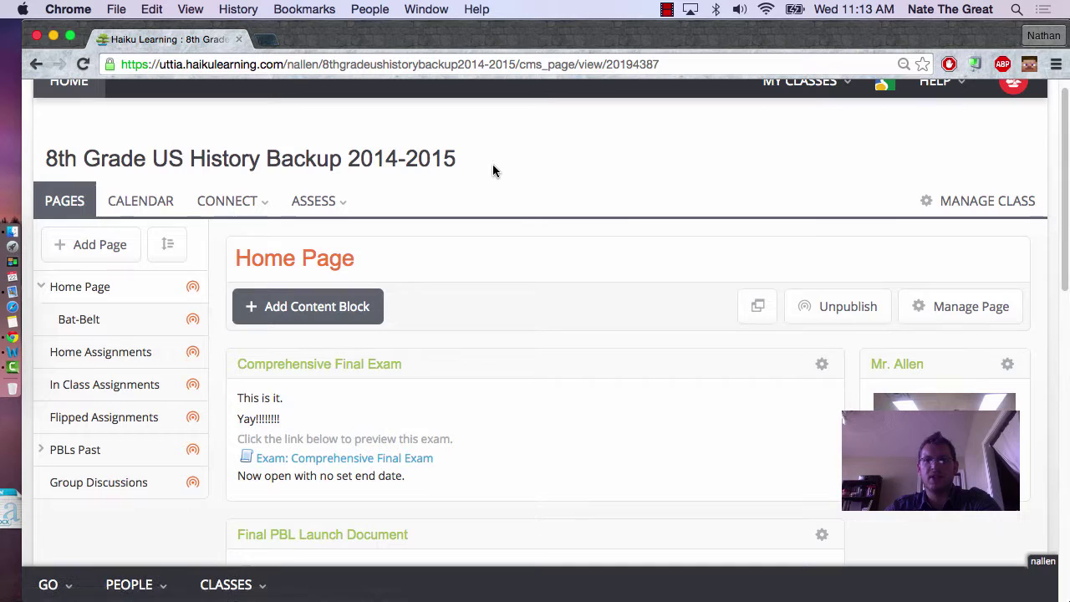
pyautogui.scroll(-1, 527, 173)
pyautogui.scroll(-1, 527, 173)
pyautogui.scroll(-1, 112, 306)
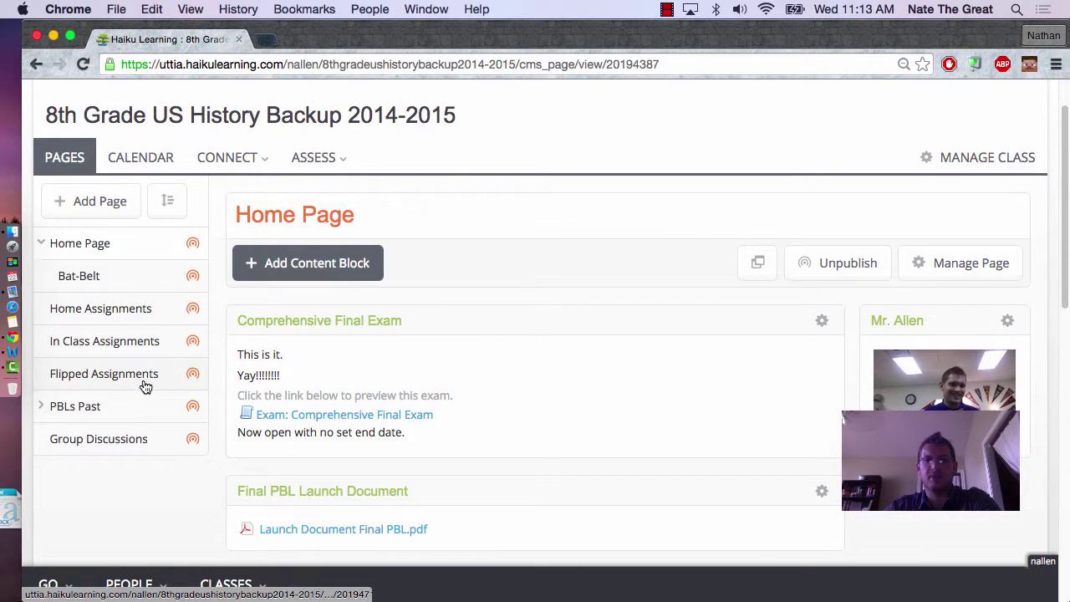
pyautogui.scroll(-1, 145, 386)
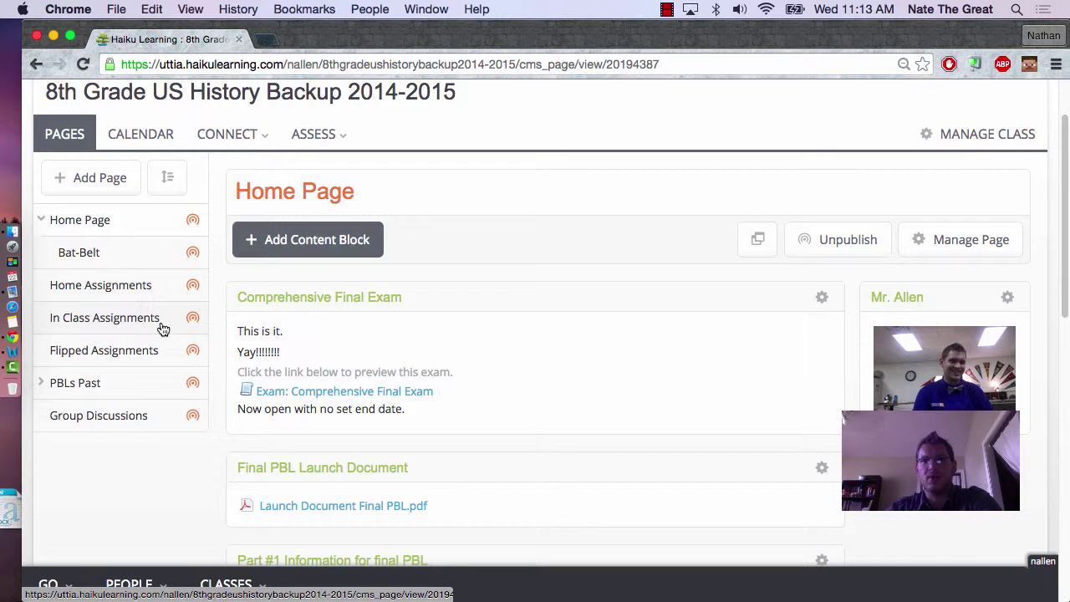
pyautogui.scroll(-1, 189, 328)
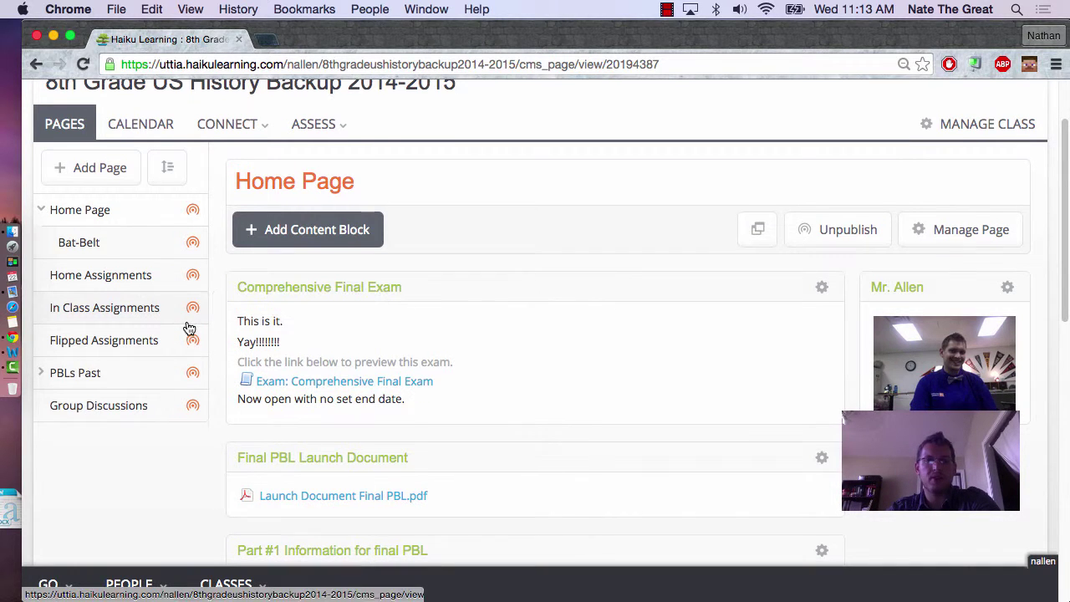
pyautogui.click(42, 369)
pyautogui.scroll(-2, 125, 342)
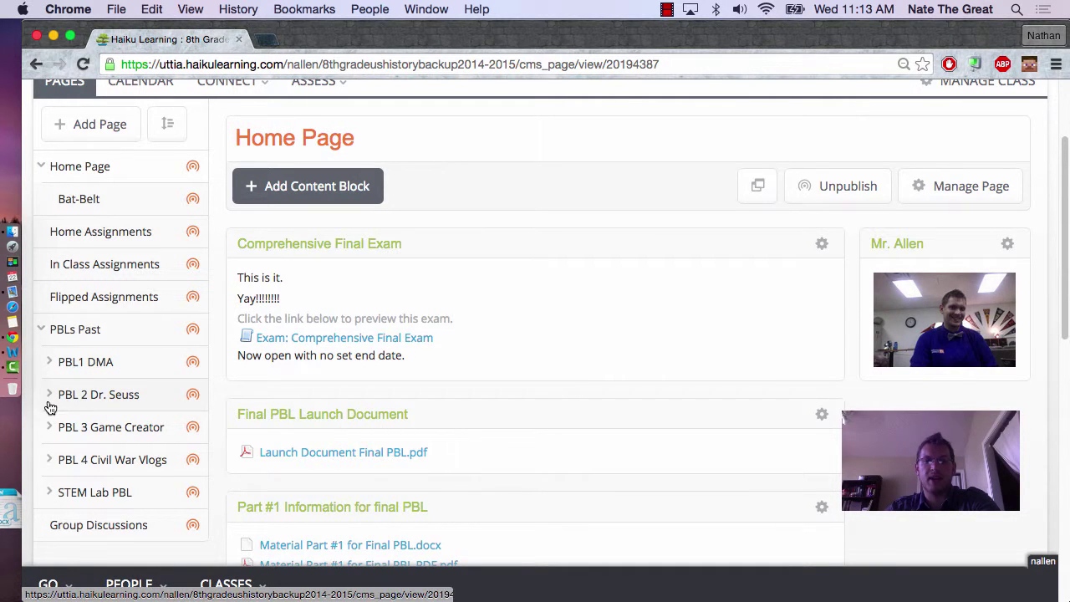
# Expand PBL 3 Game Creator to list Entry Page, Westward Expansion and its assignment pages
pyautogui.scroll(-1, 112, 460)
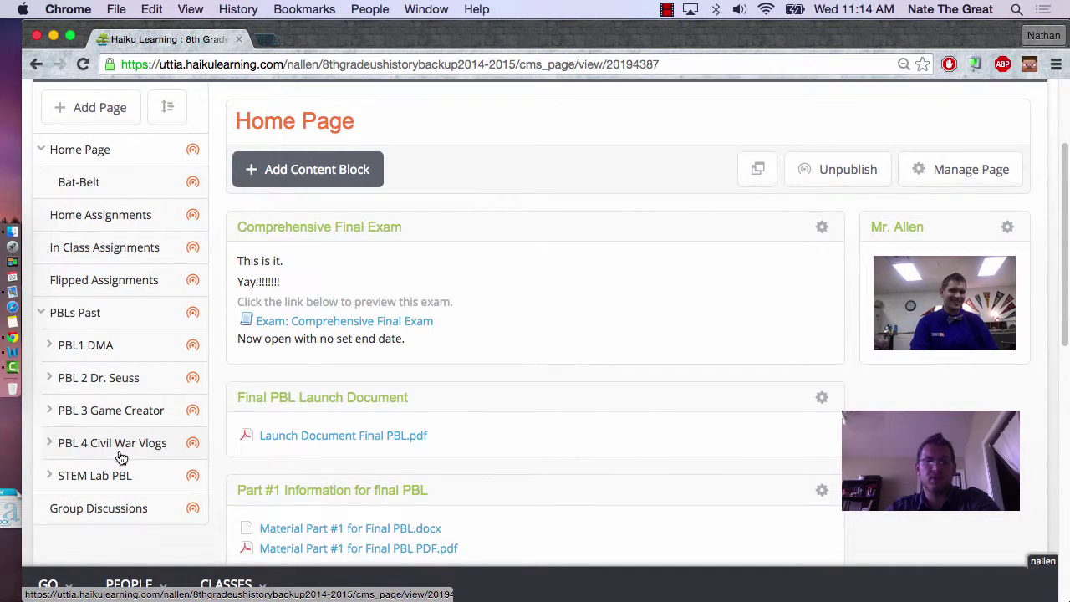
pyautogui.click(50, 411)
pyautogui.scroll(-3, 172, 370)
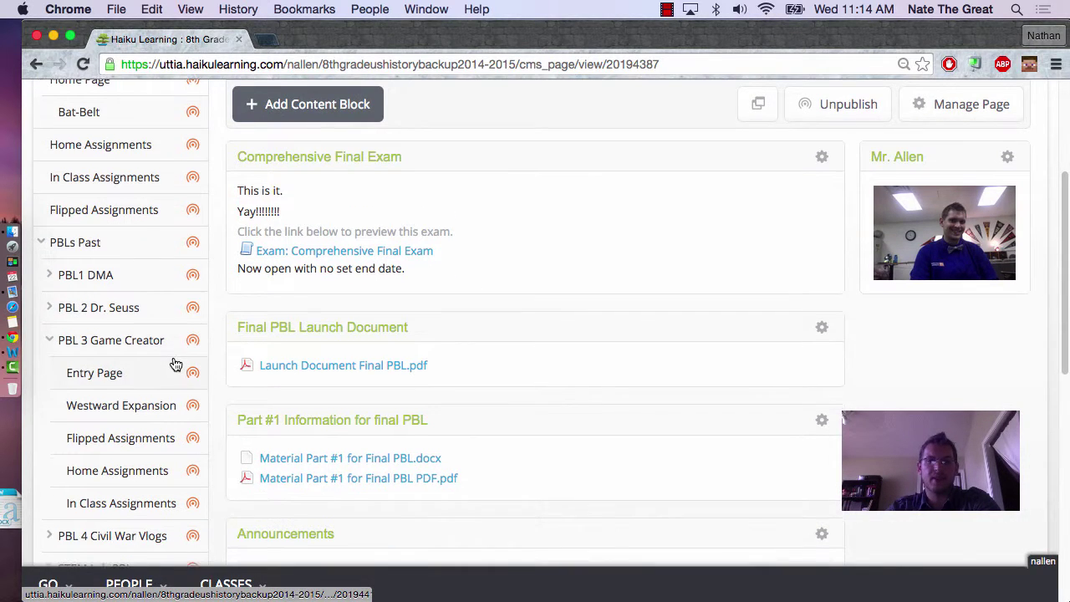
pyautogui.scroll(-3, 157, 361)
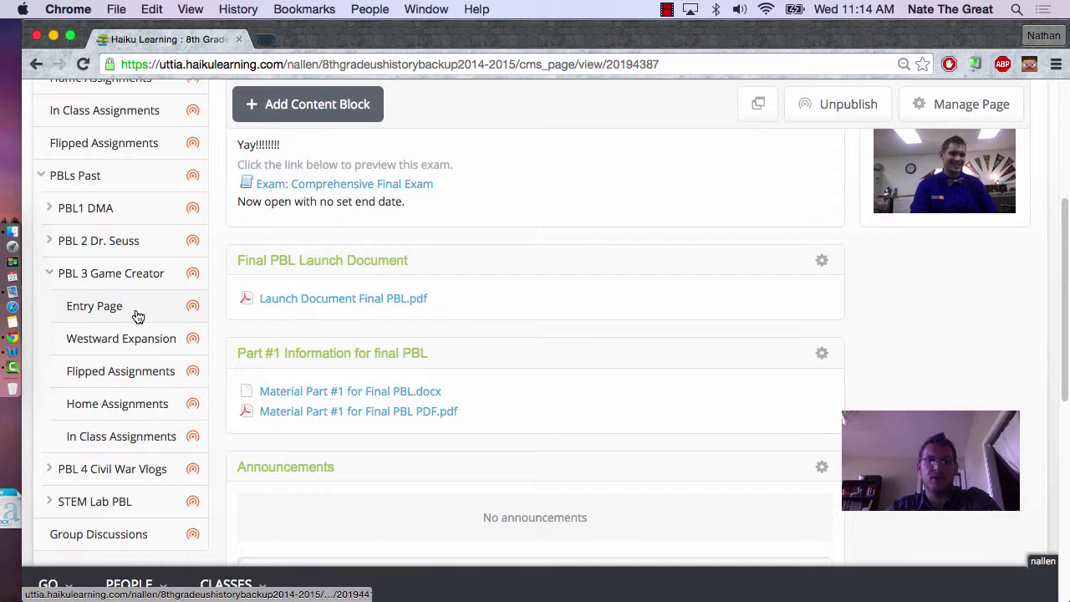
# Open the Flipped Assignments page under PBL 3 Game Creator and scroll into its first blocks
pyautogui.click(118, 378)
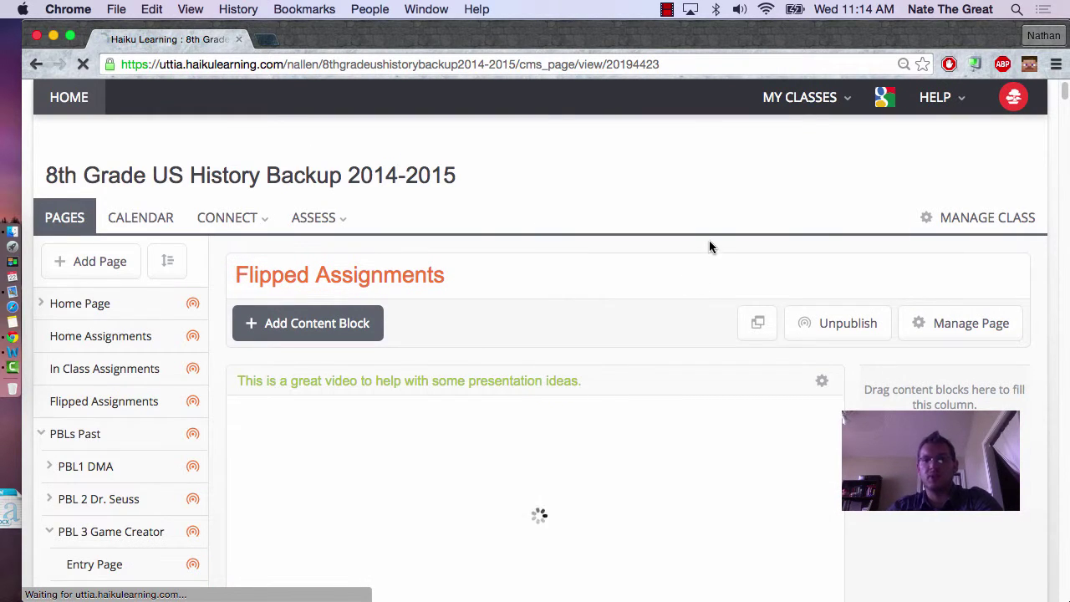
pyautogui.scroll(-1, 722, 233)
pyautogui.scroll(-5, 725, 228)
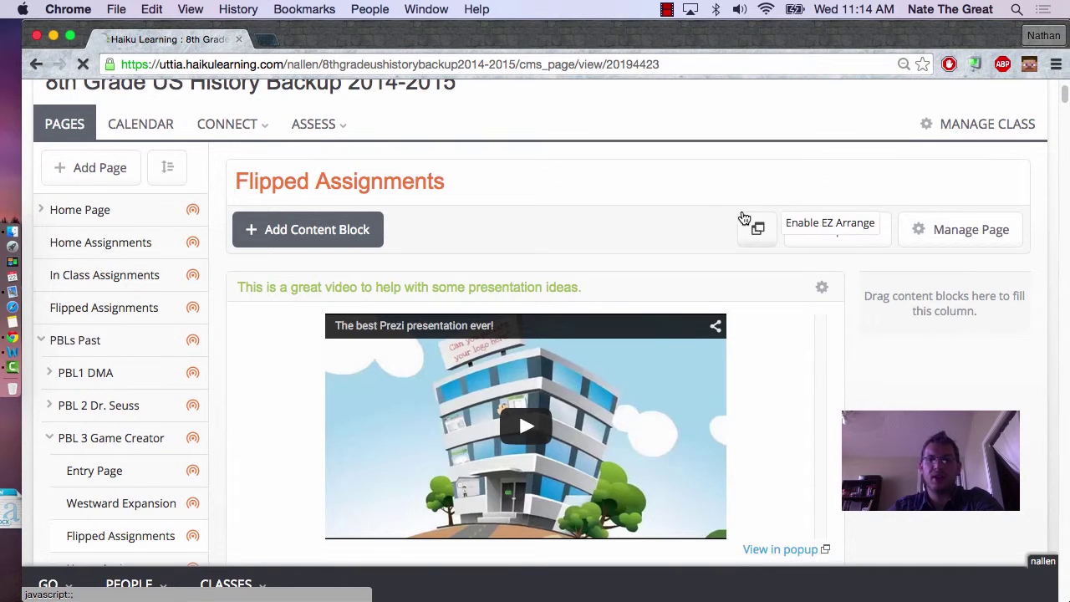
pyautogui.scroll(-2, 858, 315)
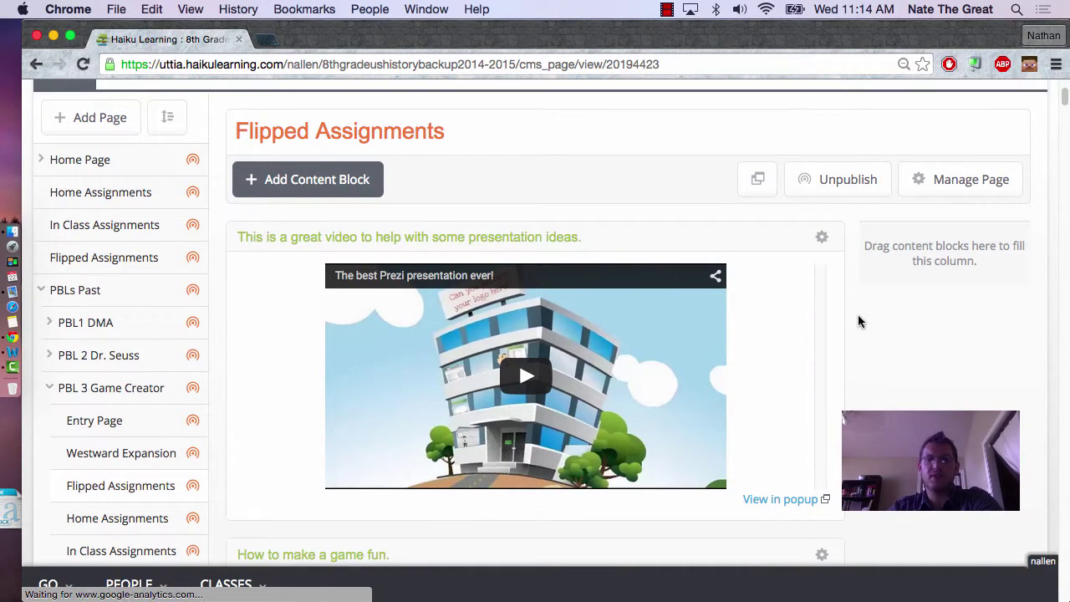
pyautogui.scroll(-1, 794, 332)
pyautogui.scroll(-1, 749, 336)
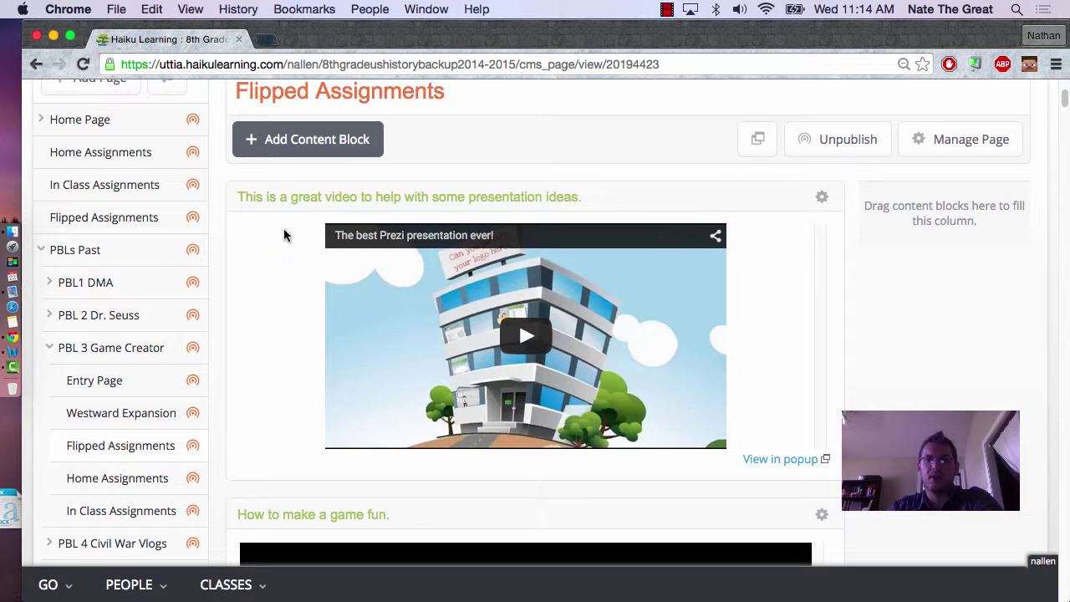
pyautogui.scroll(-9, 920, 322)
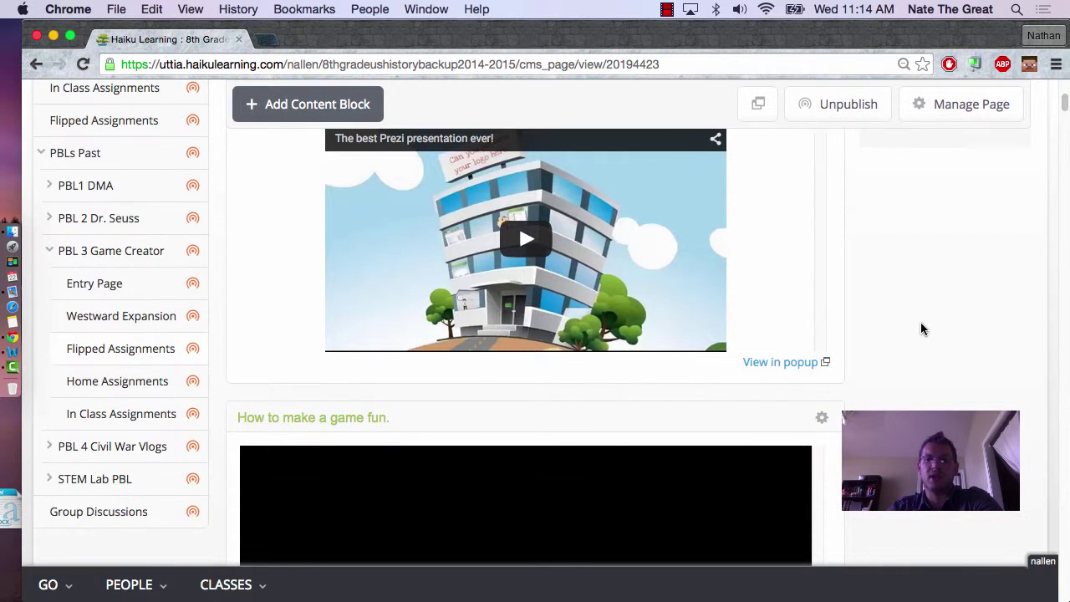
pyautogui.scroll(-5, 903, 330)
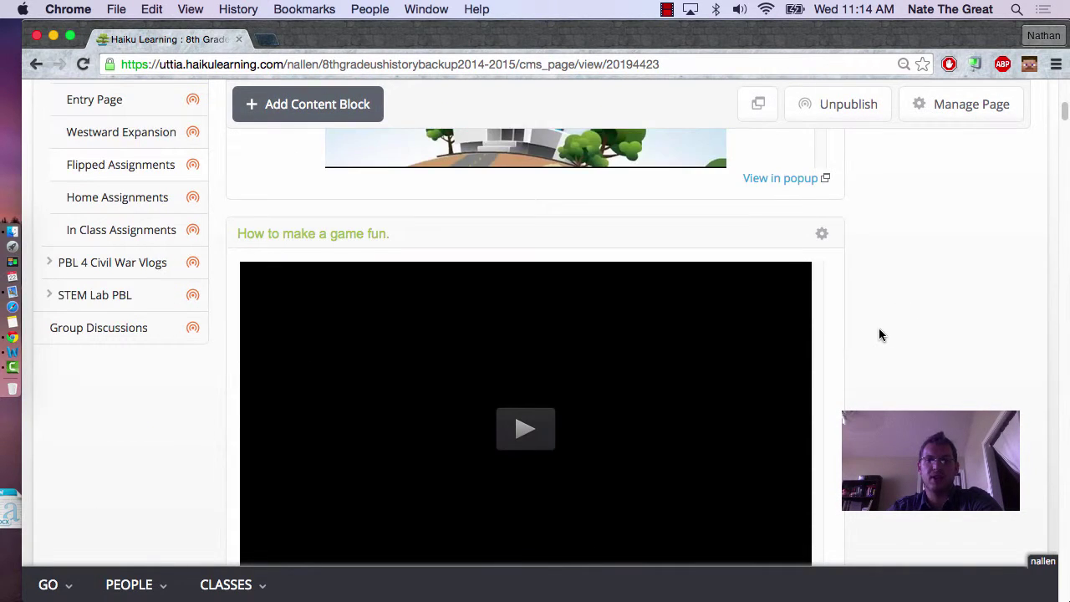
pyautogui.scroll(-5, 879, 328)
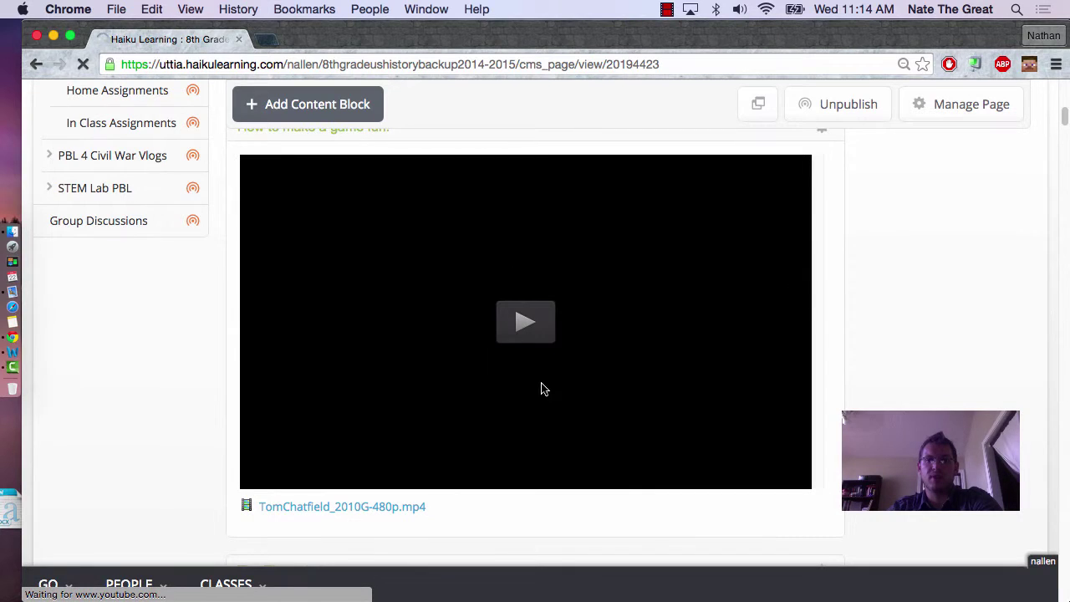
pyautogui.scroll(-2, 863, 402)
# Scroll through The Three Acts, Northwest Ordinance, Indian Removal Act and YouTube blocks
pyautogui.scroll(-3, 863, 402)
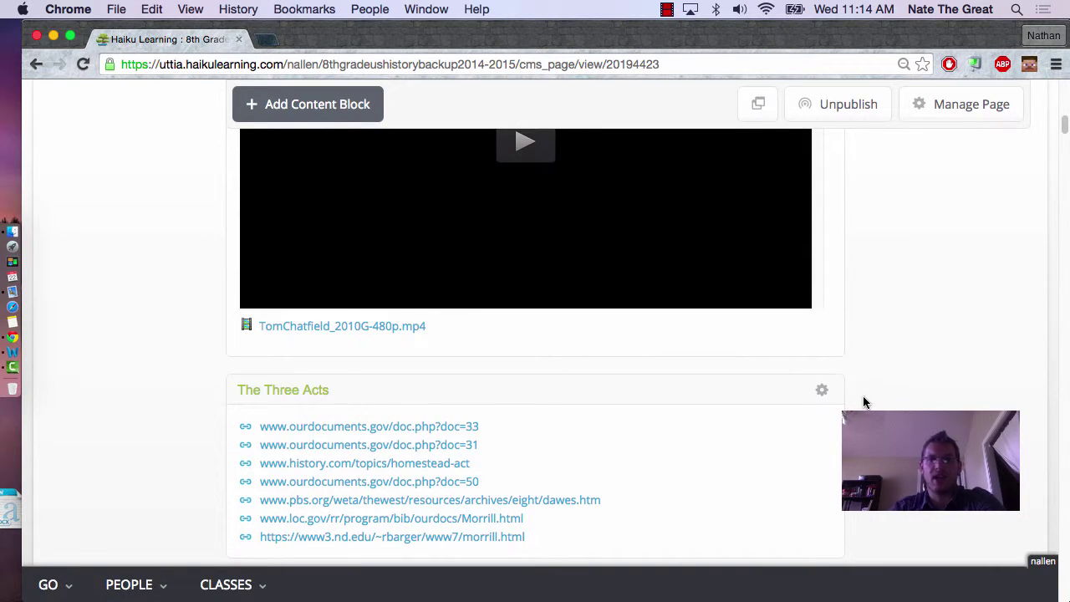
pyautogui.scroll(-1, 861, 398)
pyautogui.scroll(-1, 886, 381)
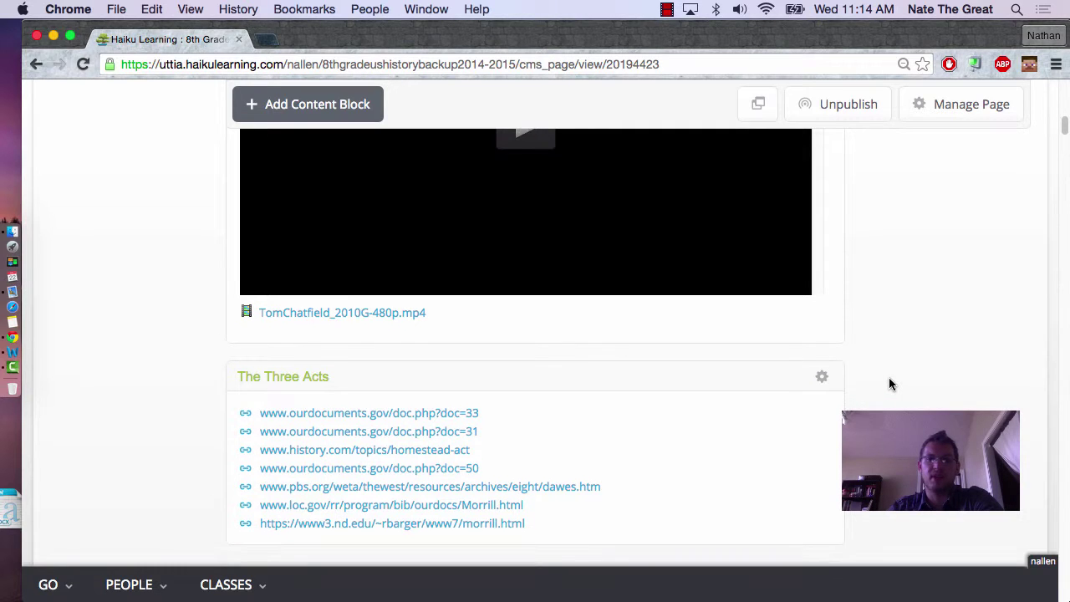
pyautogui.scroll(-2, 835, 389)
pyautogui.scroll(-2, 835, 385)
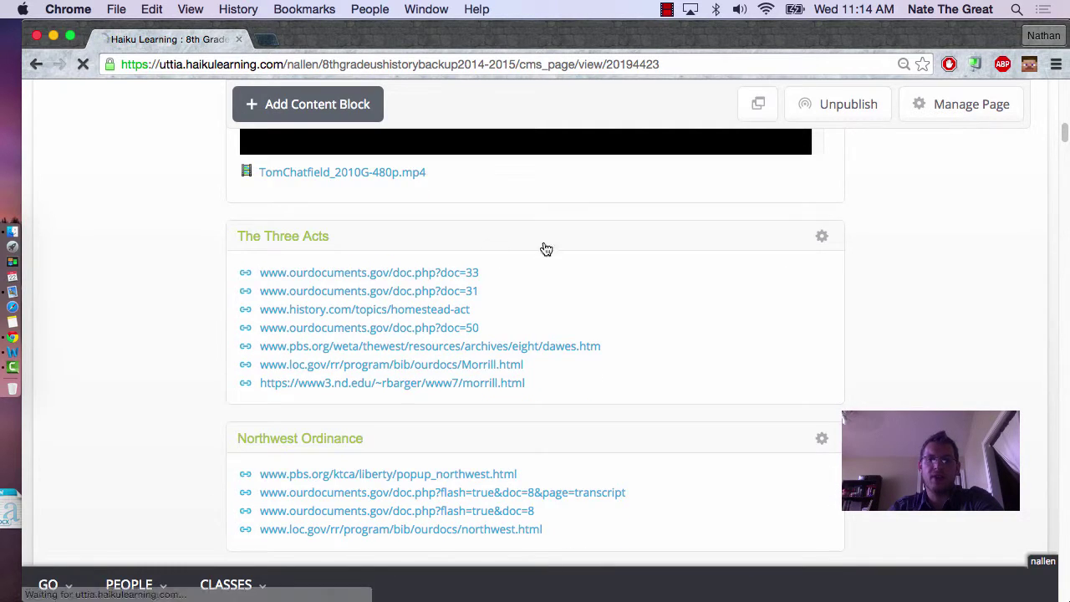
pyautogui.scroll(-1, 477, 253)
pyautogui.scroll(-2, 505, 335)
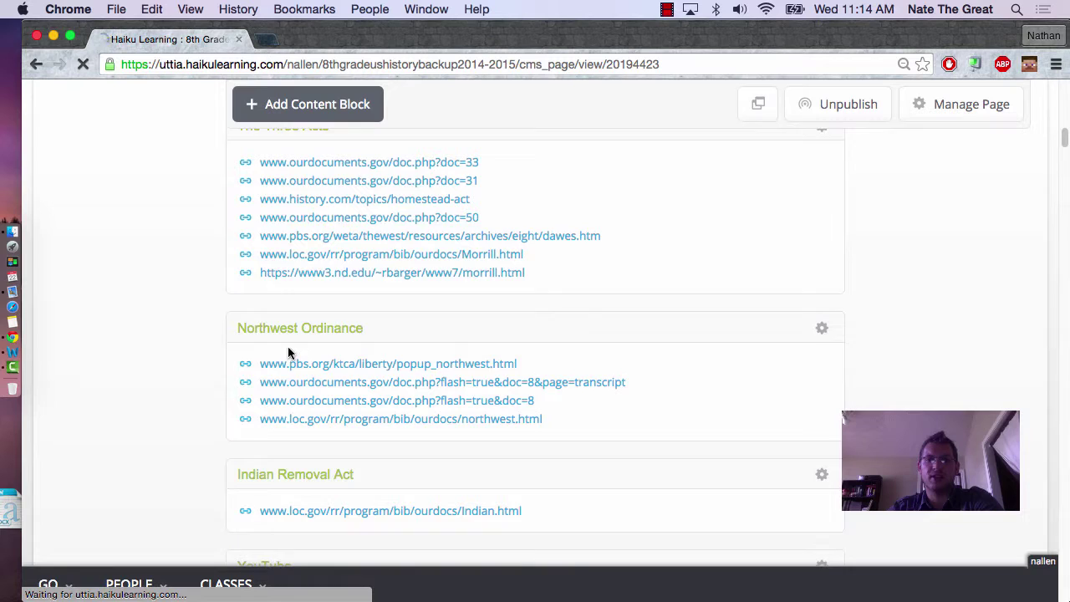
pyautogui.scroll(-4, 377, 323)
pyautogui.scroll(-1, 288, 360)
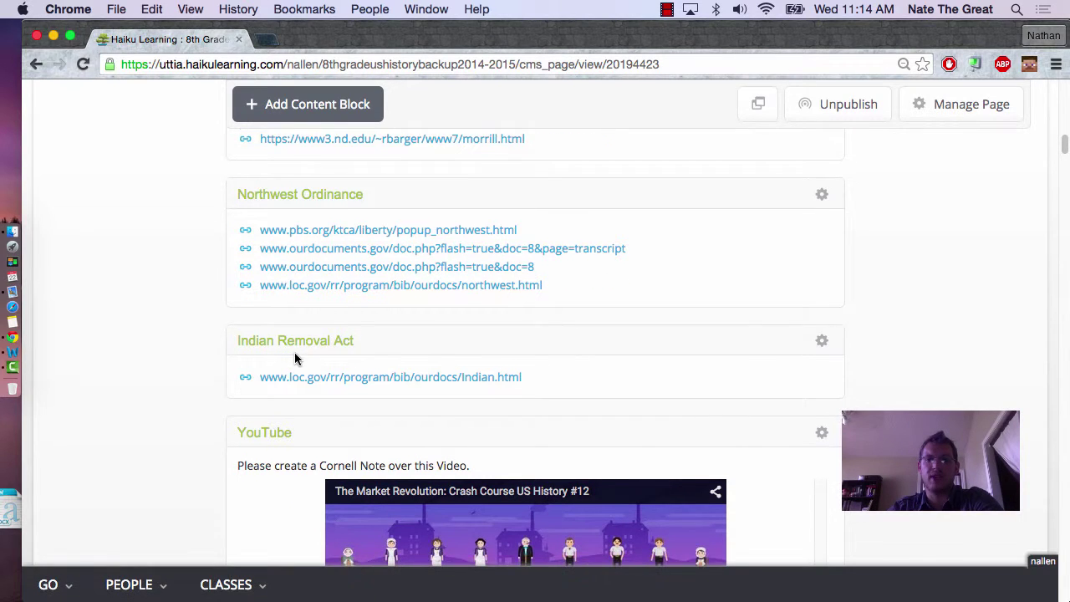
pyautogui.scroll(-1, 367, 374)
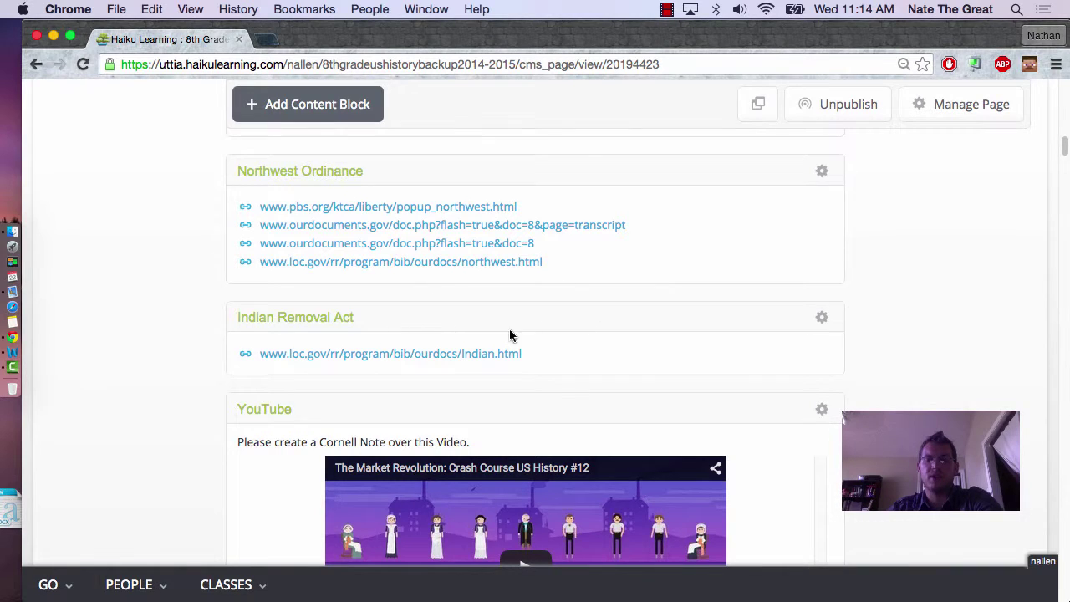
# Scroll further down the Flipped Assignments page through its assignment blocks
pyautogui.scroll(-2, 961, 342)
pyautogui.scroll(-5, 959, 346)
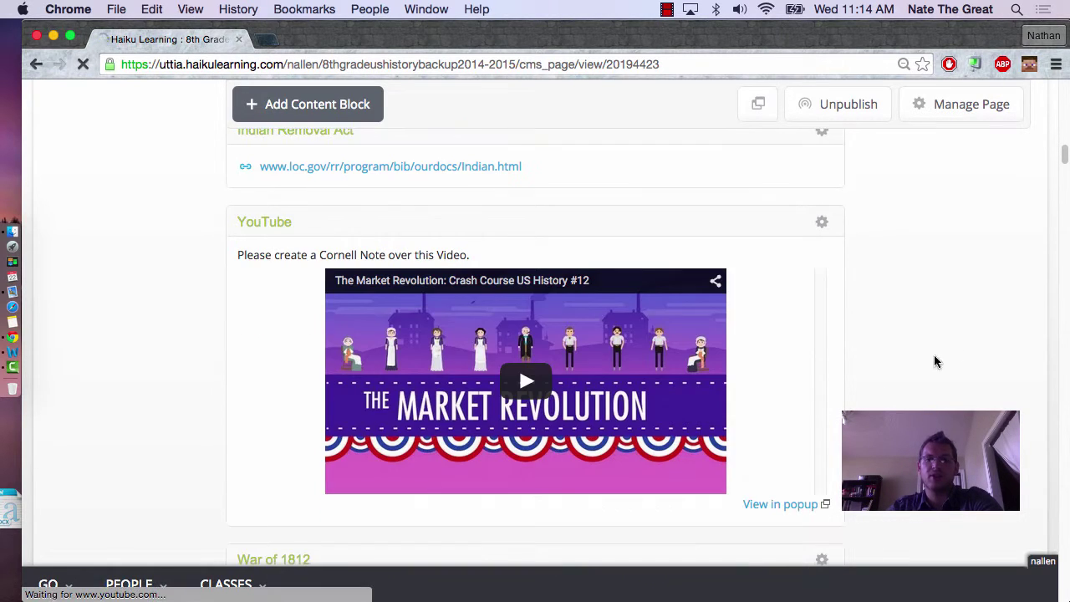
pyautogui.scroll(-2, 619, 383)
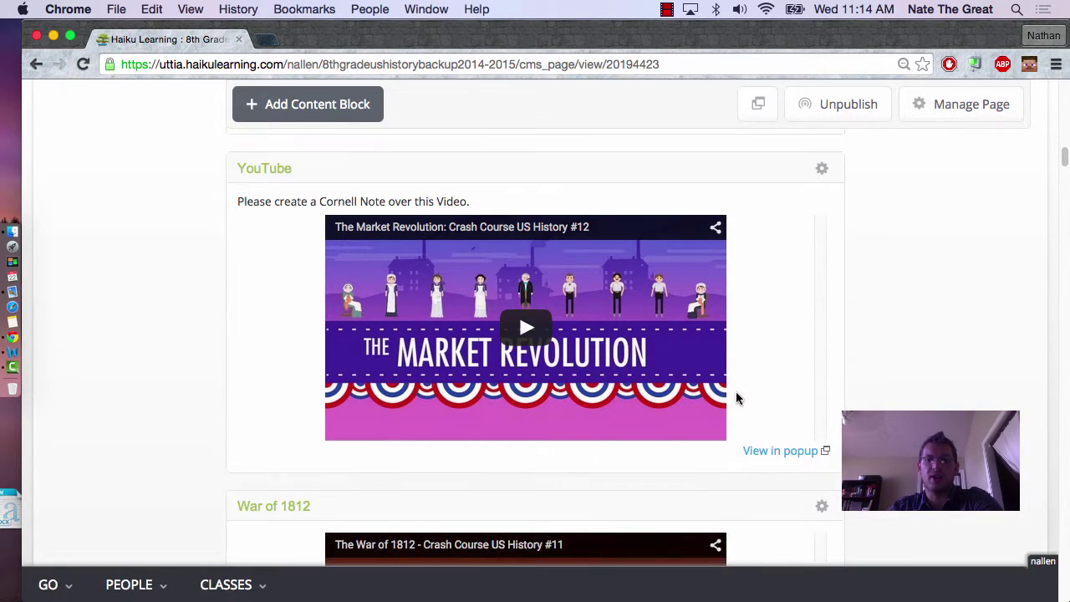
pyautogui.scroll(-8, 766, 370)
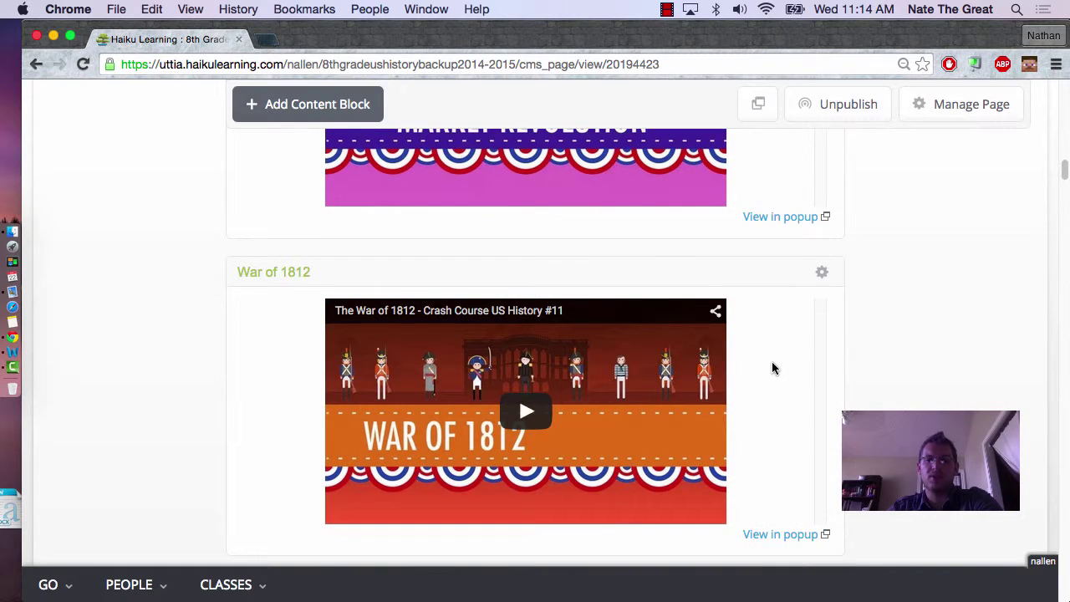
pyautogui.scroll(-6, 660, 427)
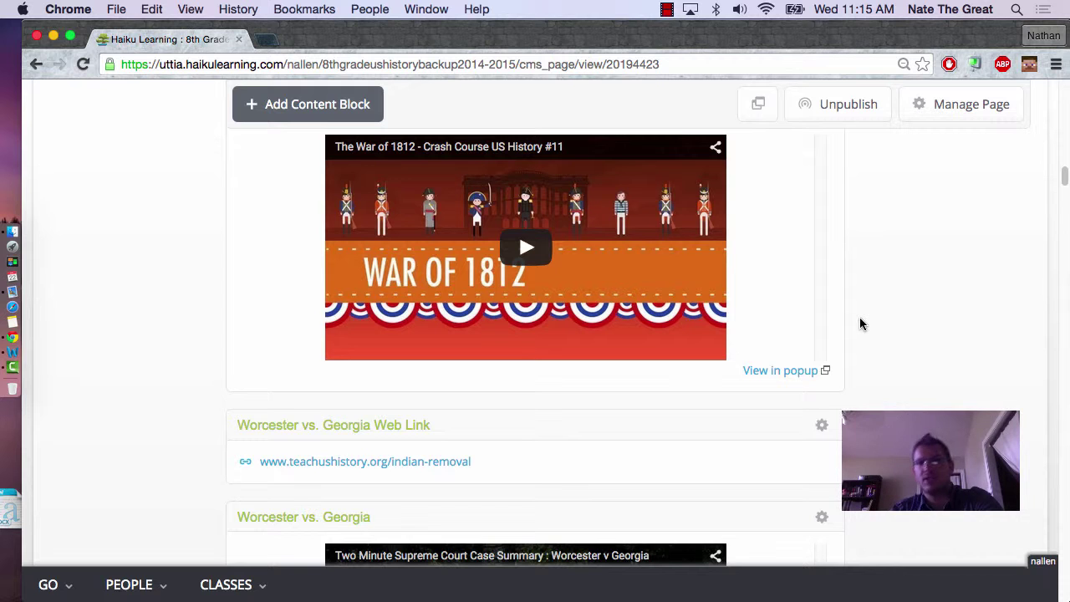
pyautogui.scroll(-5, 863, 321)
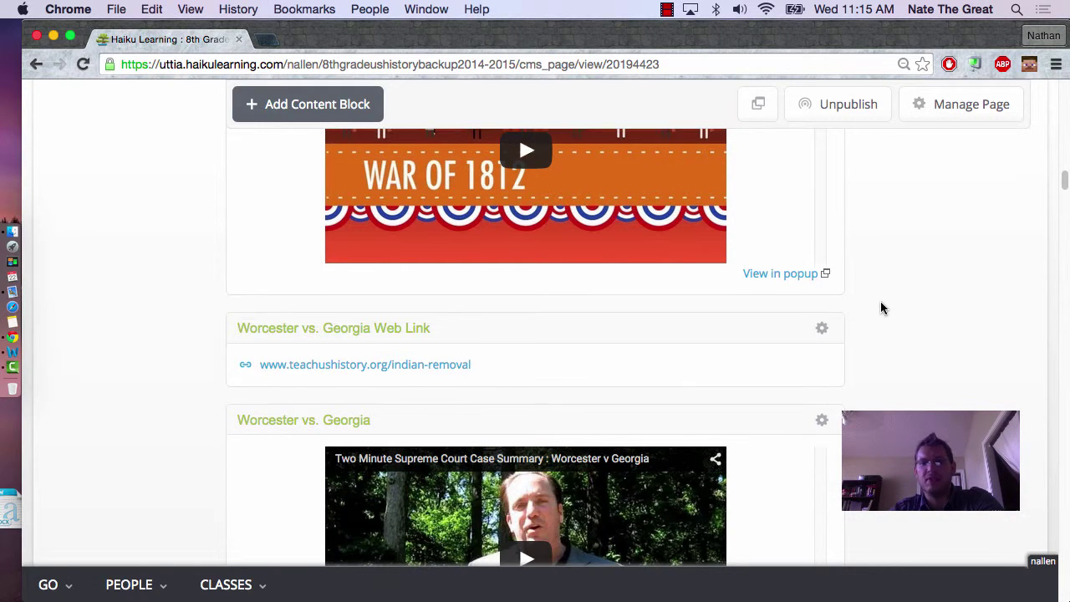
pyautogui.scroll(-15, 880, 297)
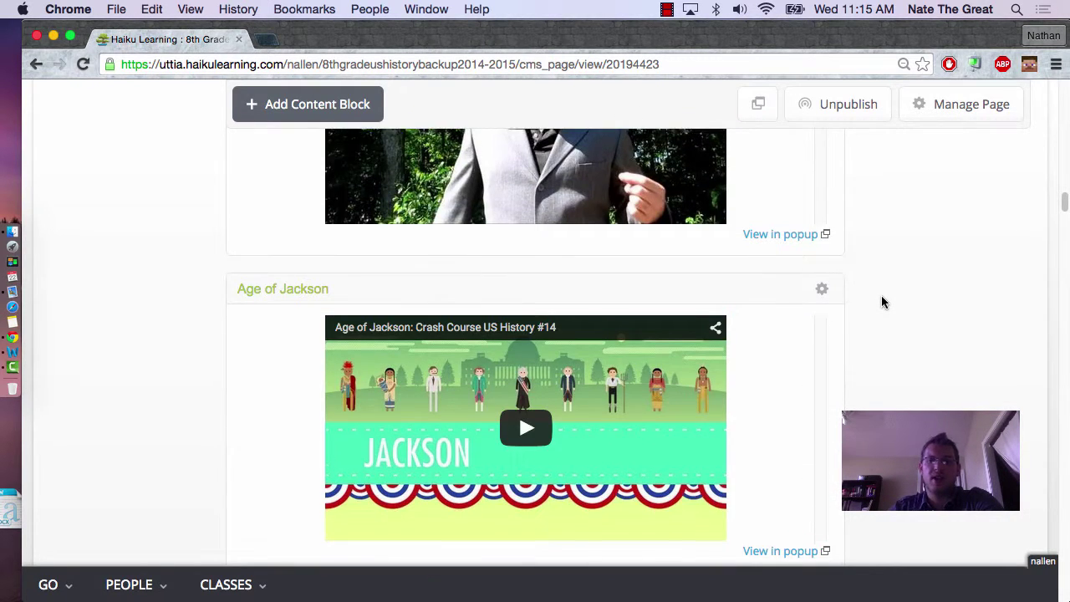
pyautogui.scroll(-9, 882, 295)
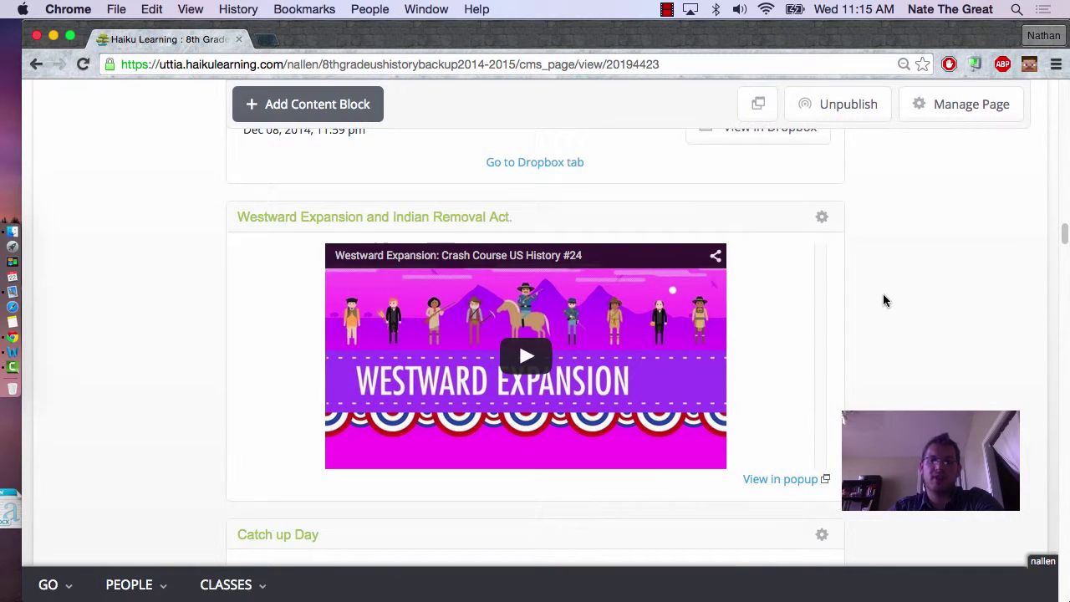
pyautogui.scroll(-4, 885, 299)
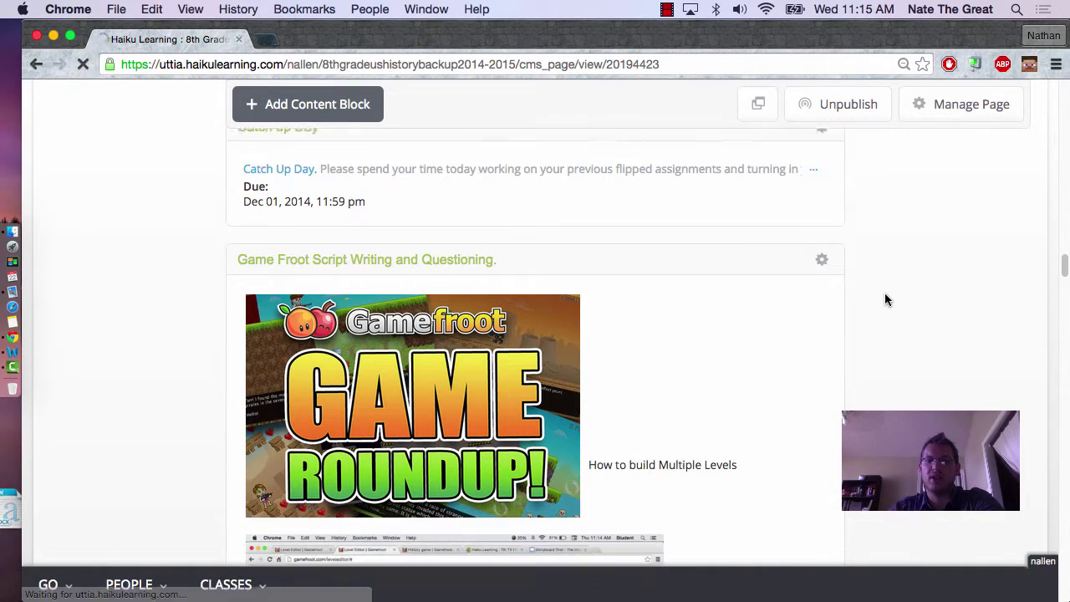
pyautogui.scroll(-1, 883, 293)
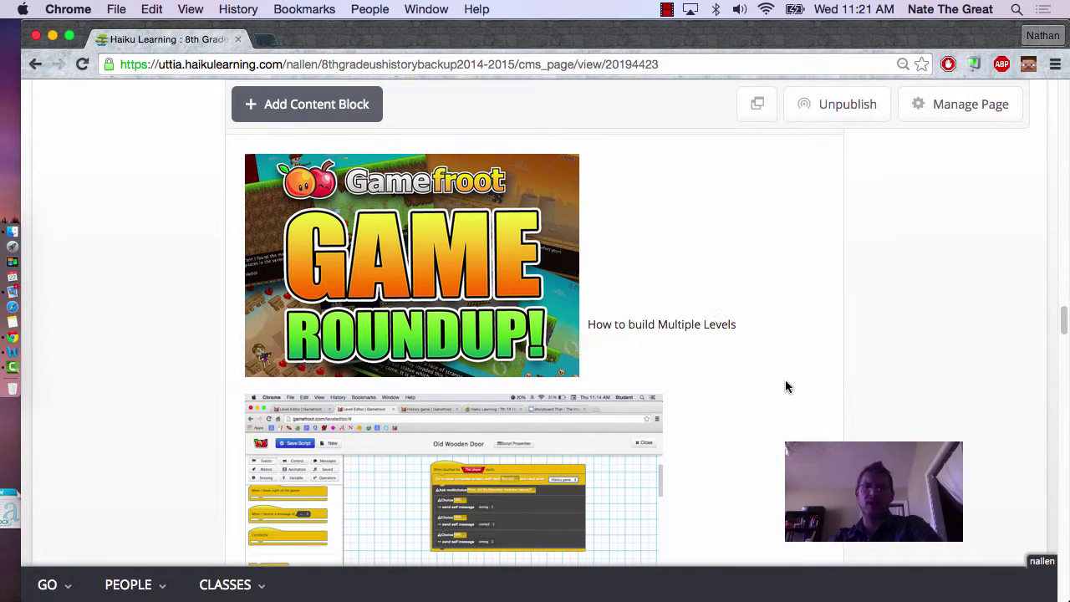
pyautogui.scroll(-2, 787, 385)
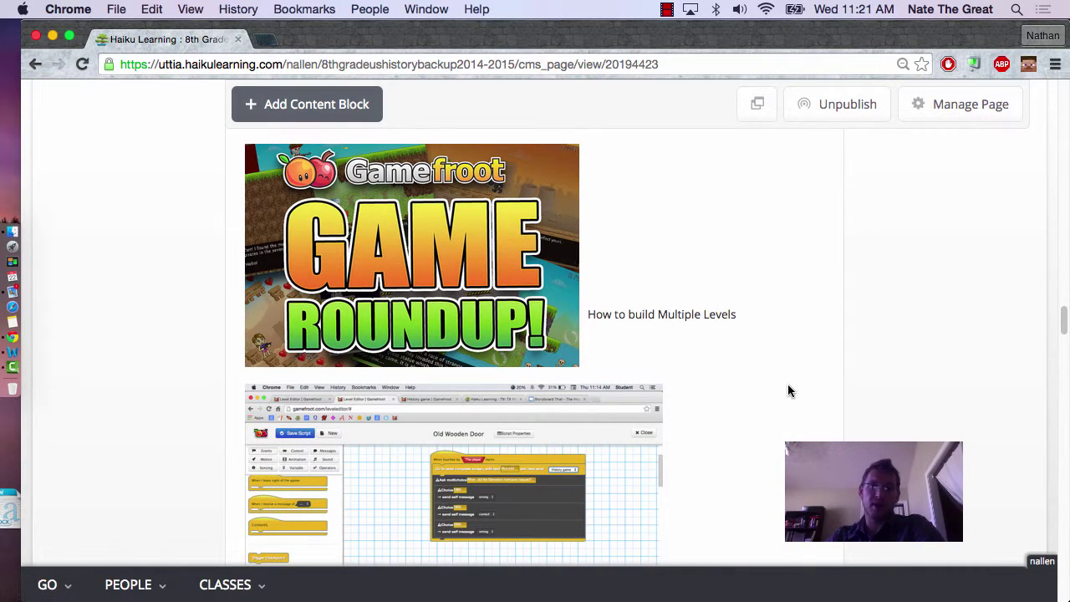
pyautogui.scroll(-5, 787, 390)
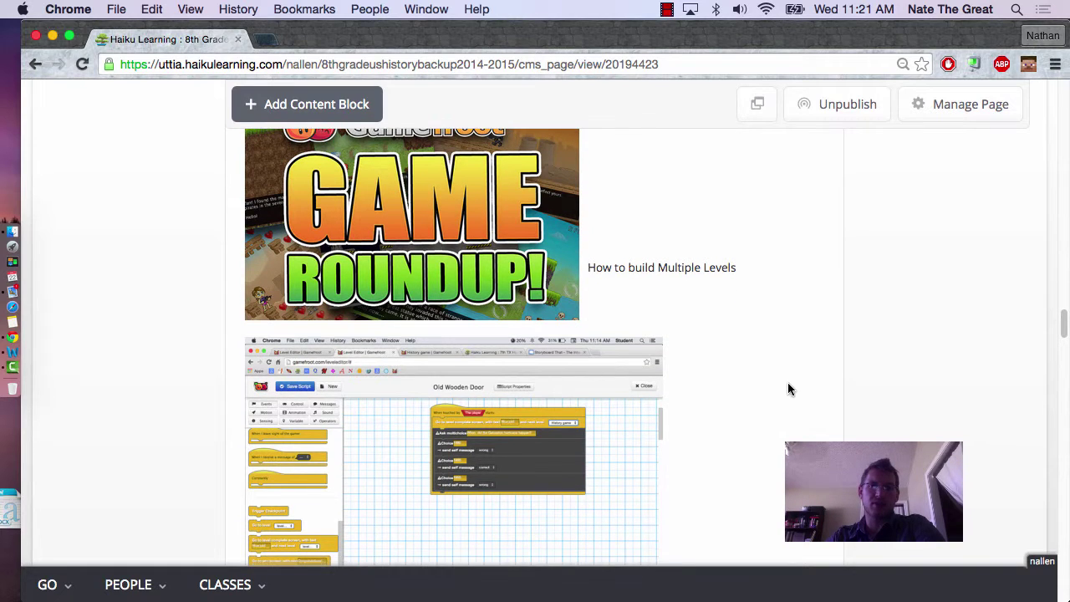
pyautogui.scroll(-8, 740, 349)
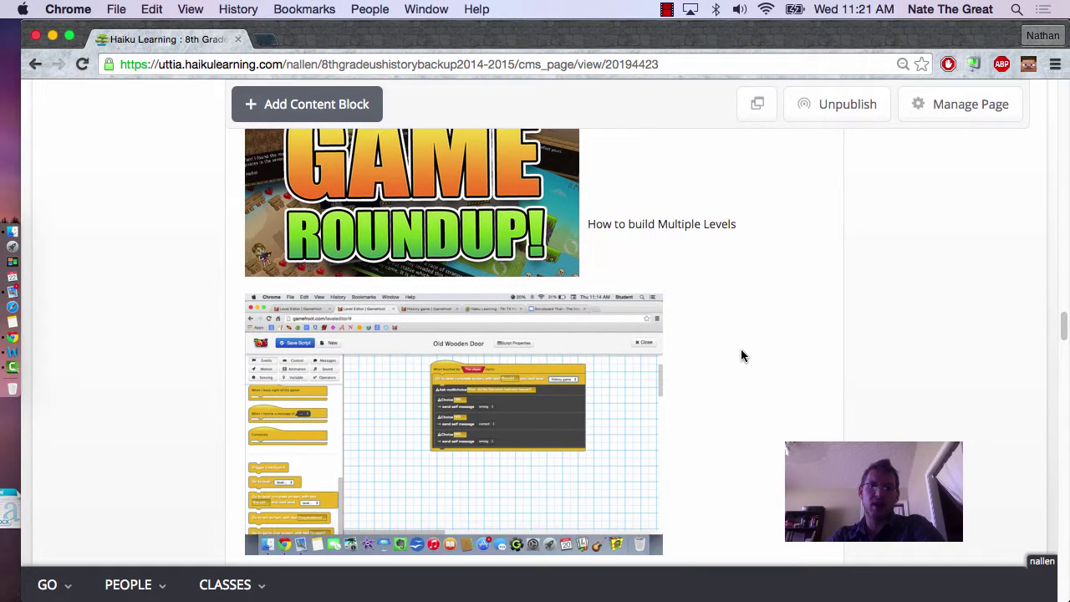
# Scroll past the Sacagawea_Aids_Lewis_and_Clark.mp4 block to the Mr. Allen Episode 1. War of 1812 video
pyautogui.scroll(-6, 742, 356)
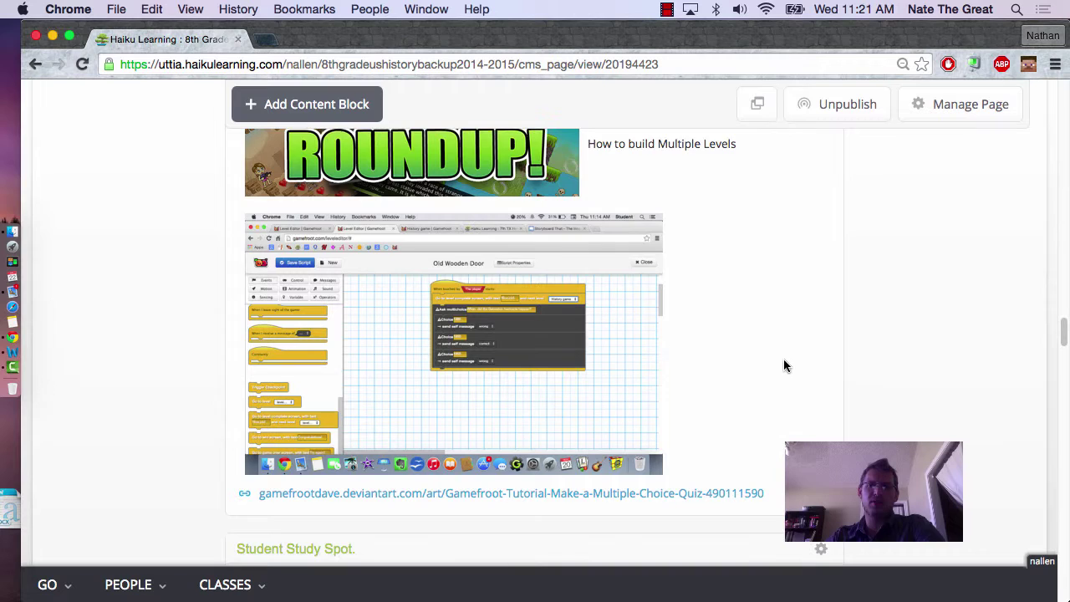
pyautogui.scroll(-20, 799, 369)
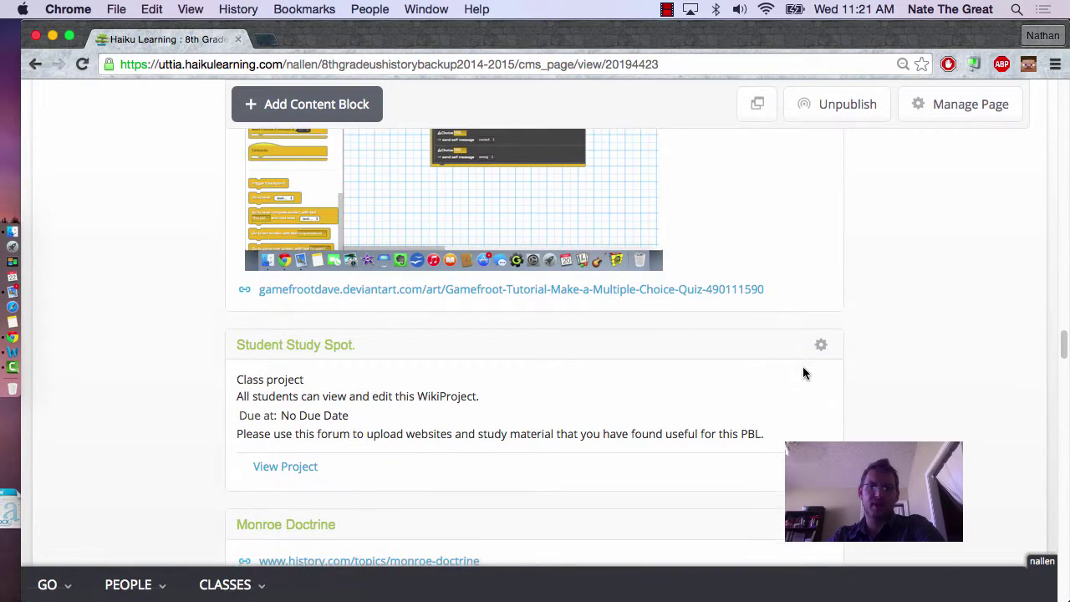
pyautogui.scroll(-20, 802, 365)
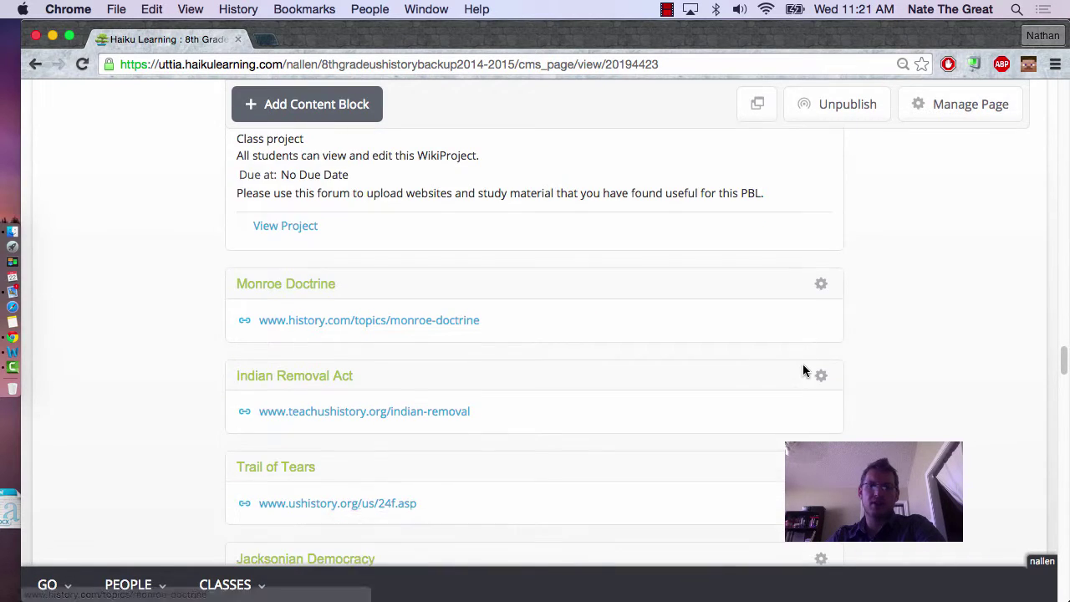
pyautogui.scroll(-8, 635, 316)
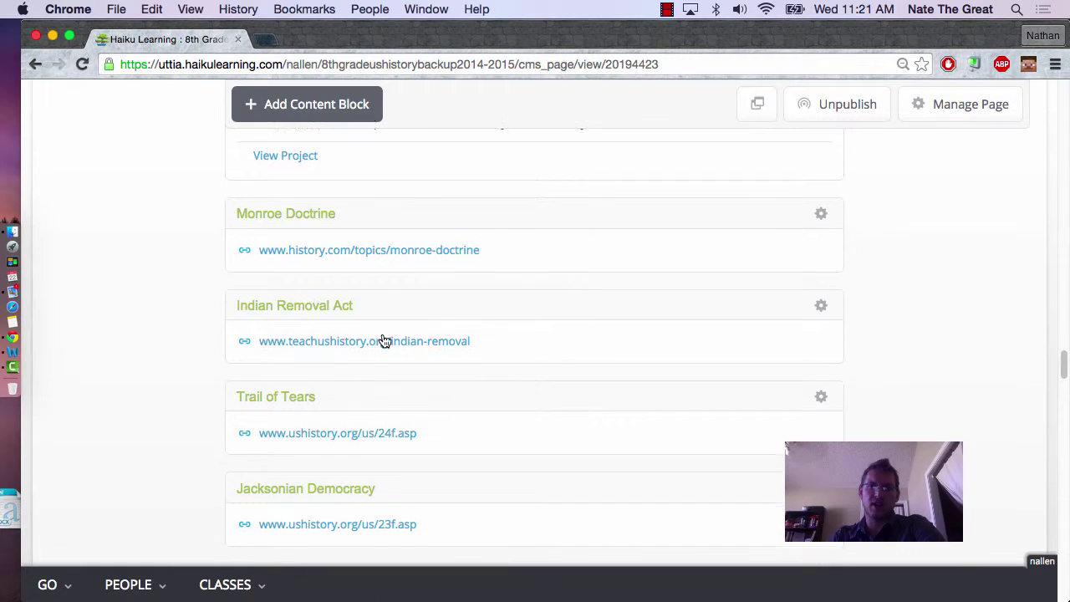
pyautogui.scroll(-7, 409, 339)
pyautogui.scroll(-20, 457, 362)
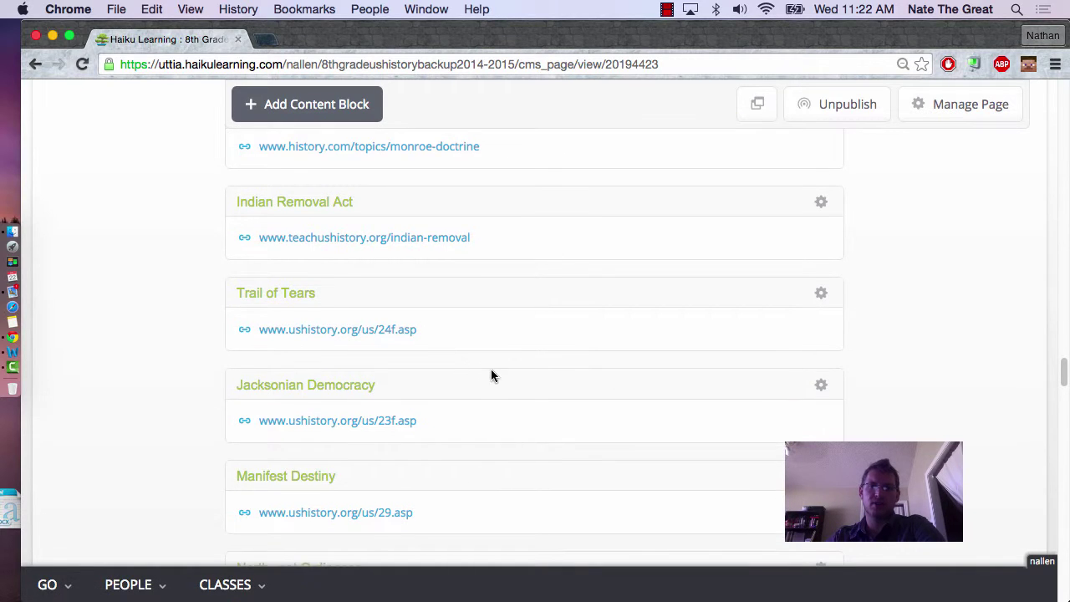
pyautogui.scroll(-10, 519, 384)
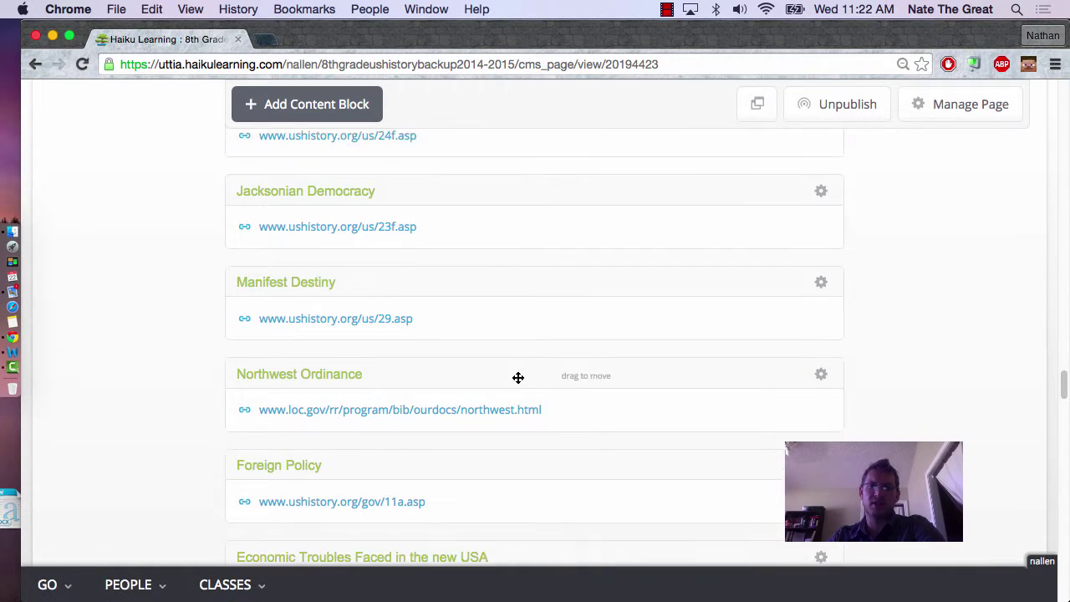
pyautogui.scroll(-13, 519, 382)
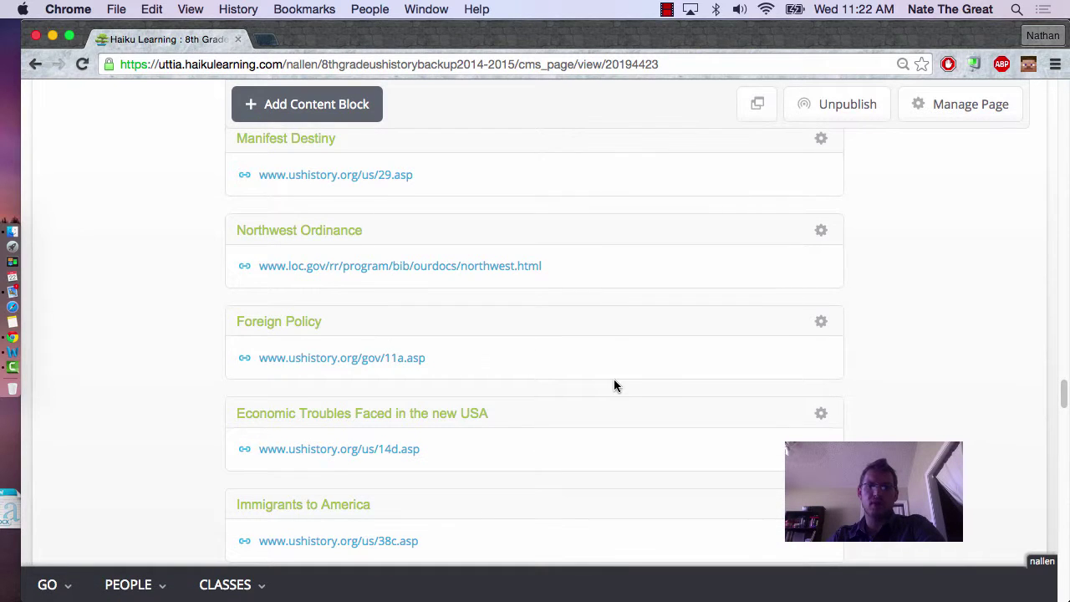
pyautogui.scroll(-20, 667, 379)
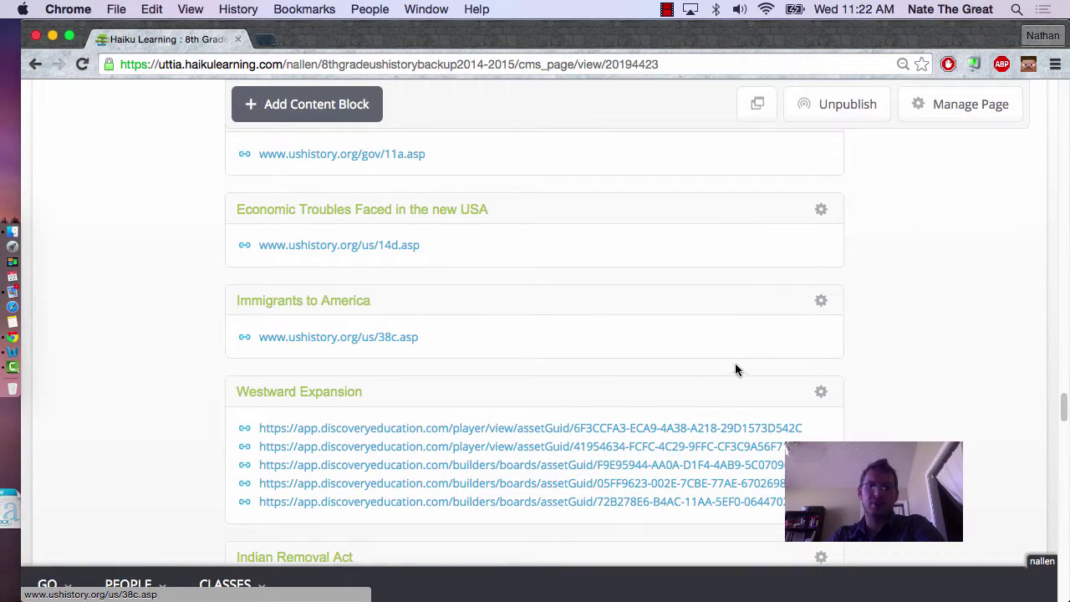
pyautogui.scroll(-6, 863, 351)
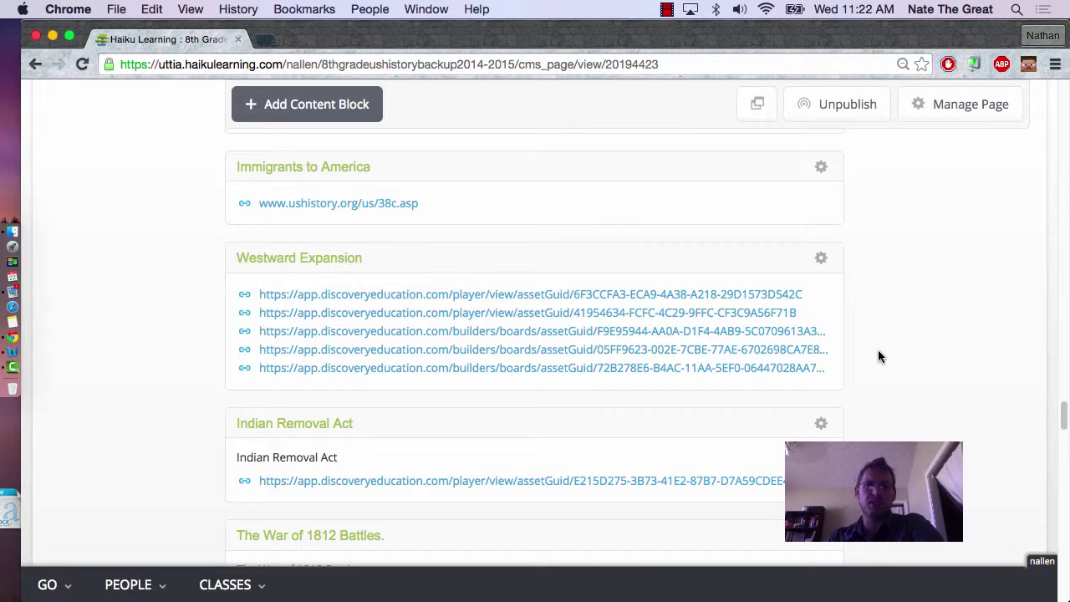
pyautogui.scroll(-5, 879, 356)
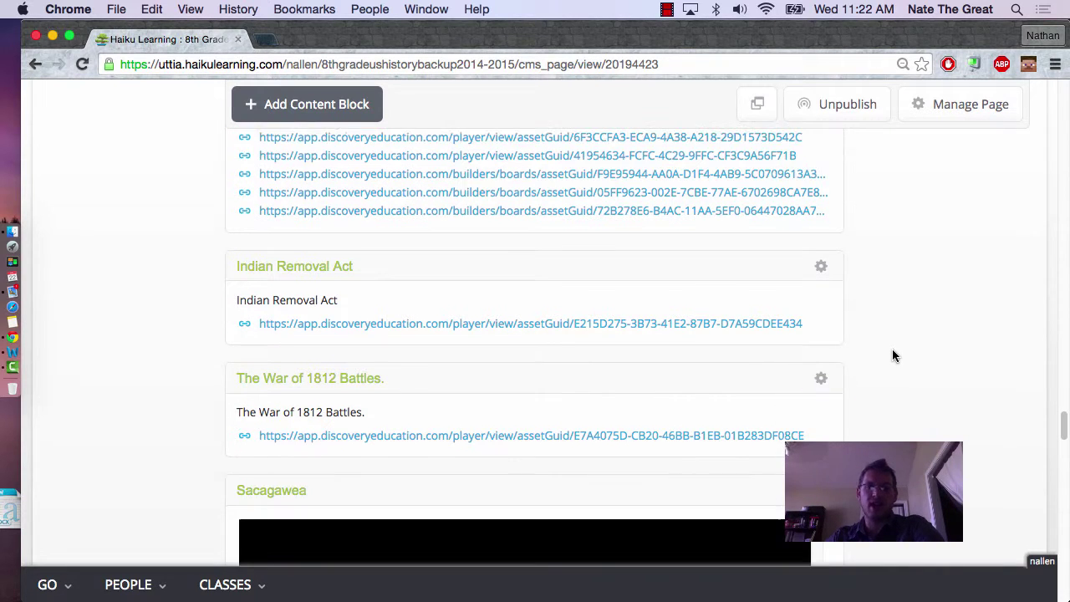
pyautogui.scroll(-2, 893, 356)
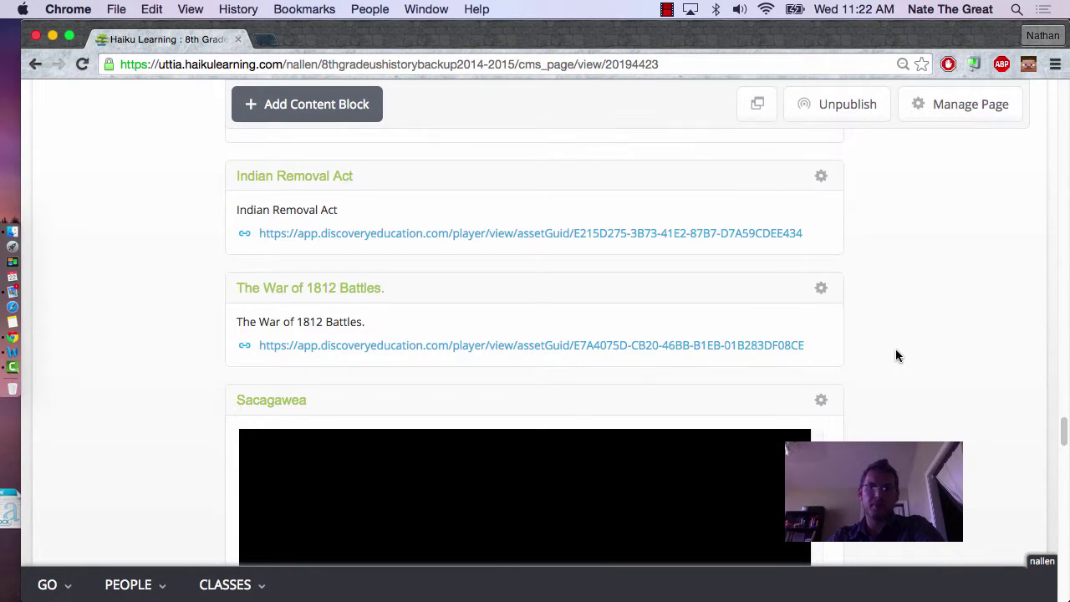
pyautogui.scroll(-10, 897, 353)
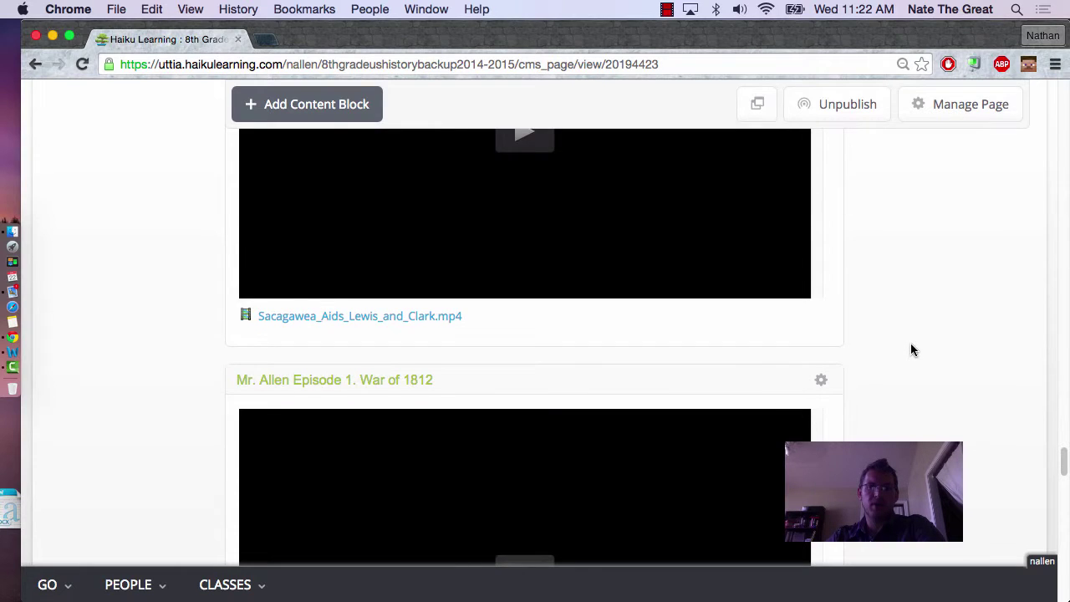
# Play the MOV_00041.mov War of 1812 video and pause it at 00:05 of 01:57
pyautogui.scroll(-6, 911, 350)
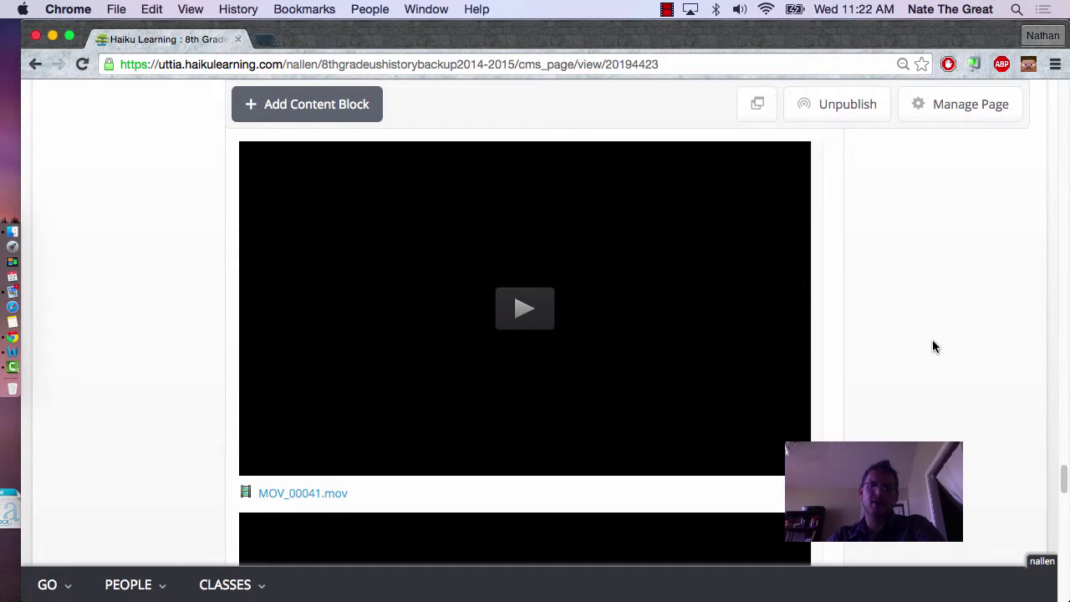
pyautogui.click(524, 309)
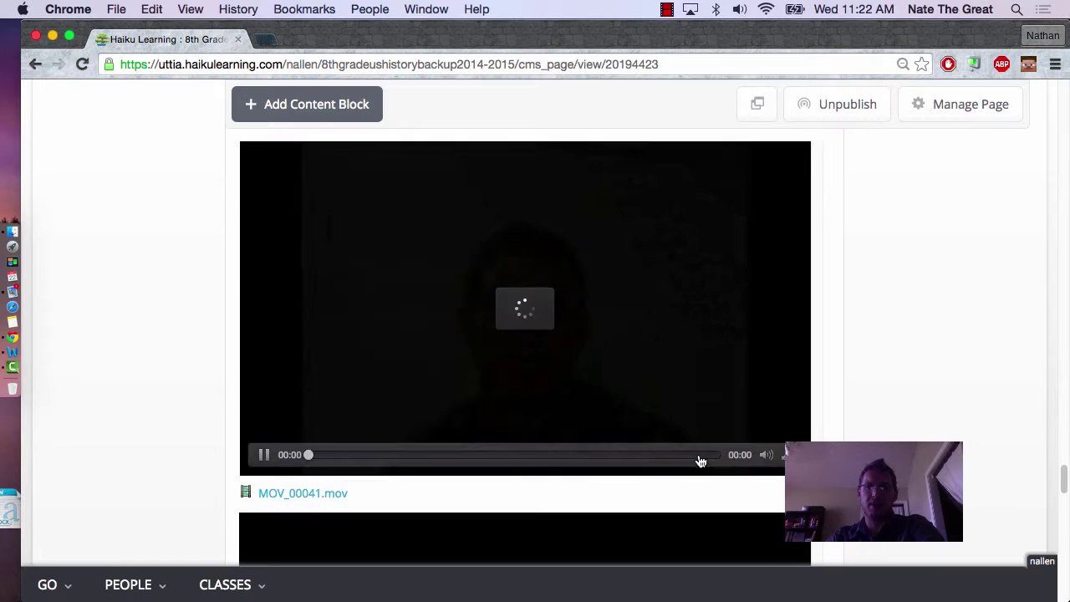
pyautogui.moveTo(766, 453)
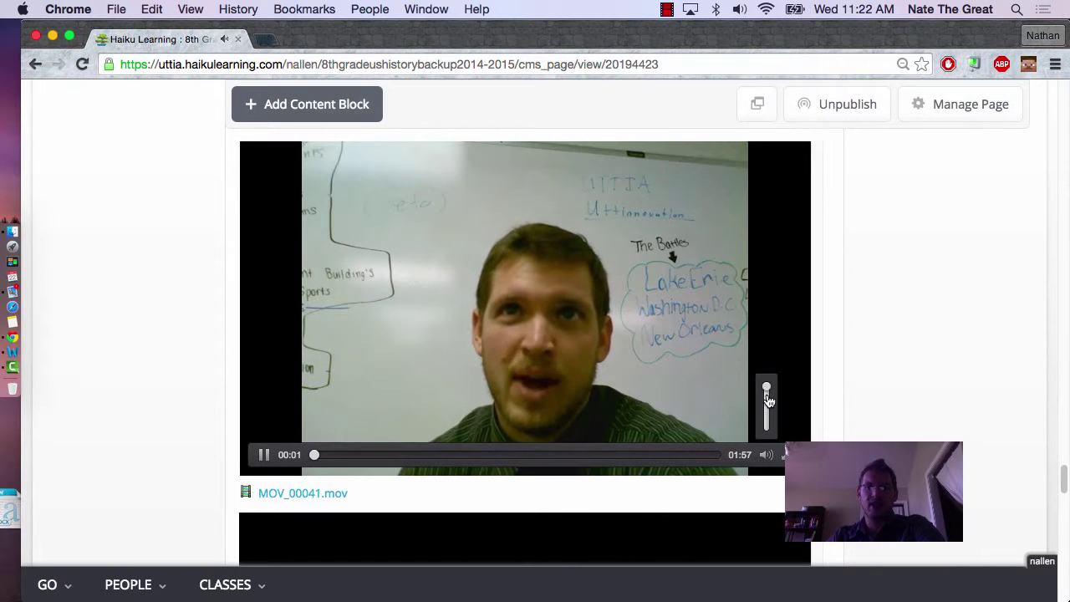
pyautogui.click(264, 456)
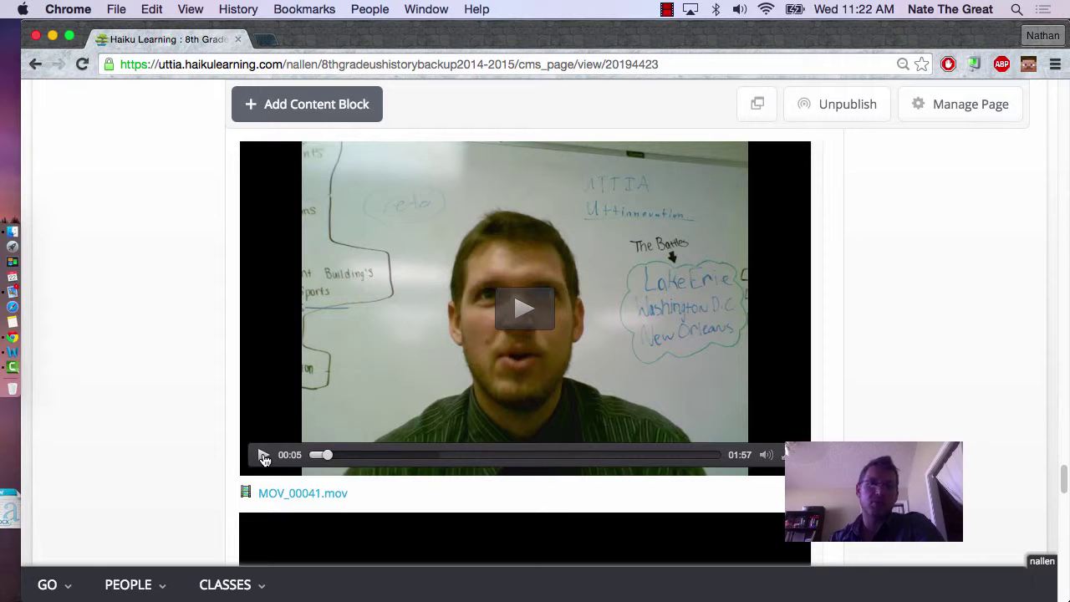
# View the Political Parties gallery from photo 2 through photo 4 of 12, then close the slideshow
pyautogui.scroll(-10, 970, 384)
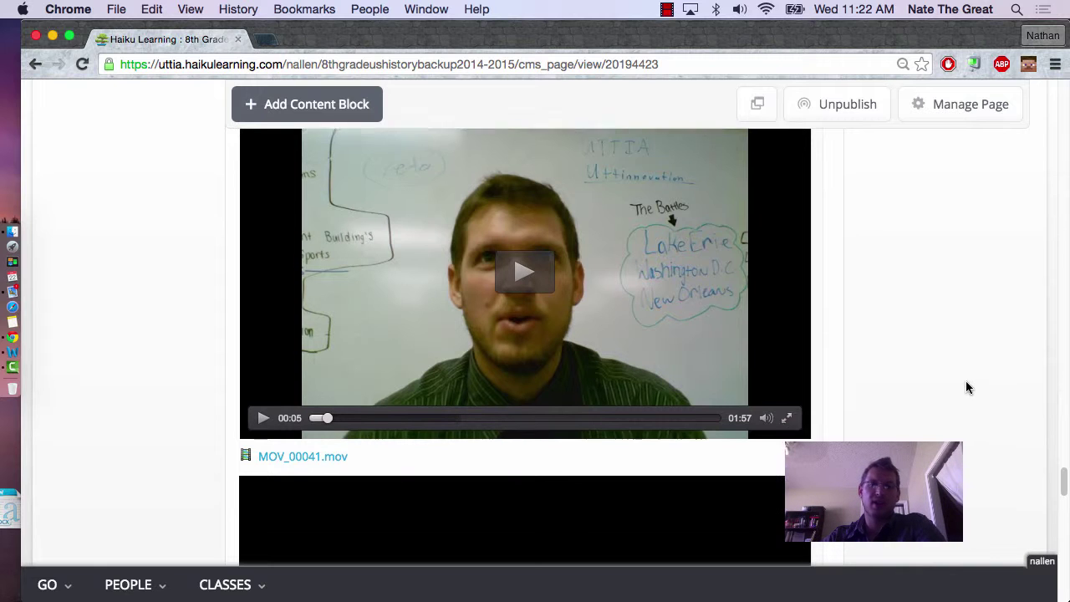
pyautogui.scroll(-10, 961, 382)
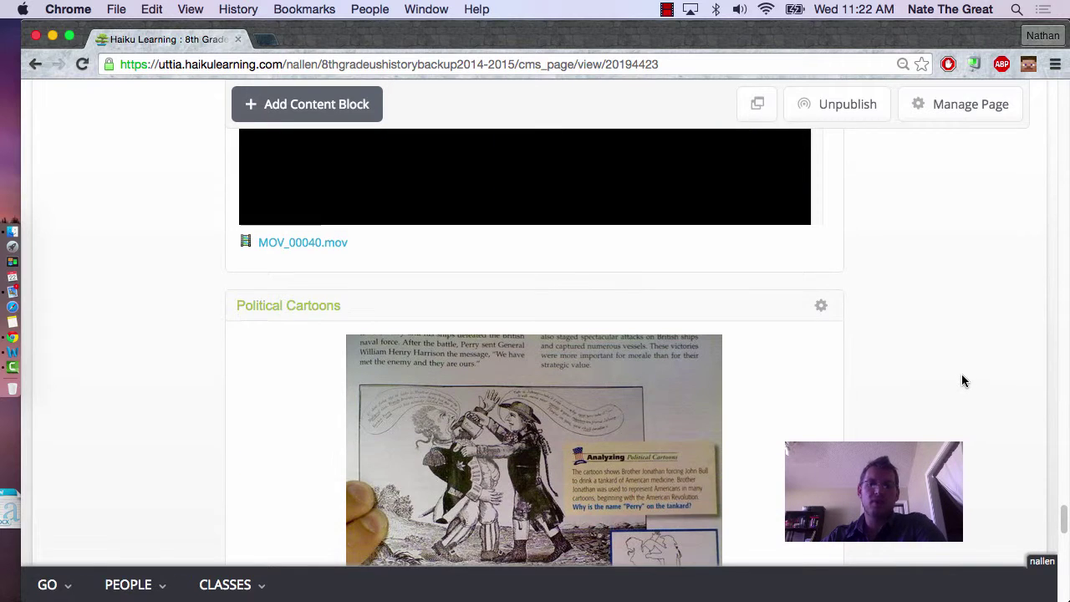
pyautogui.scroll(-5, 961, 380)
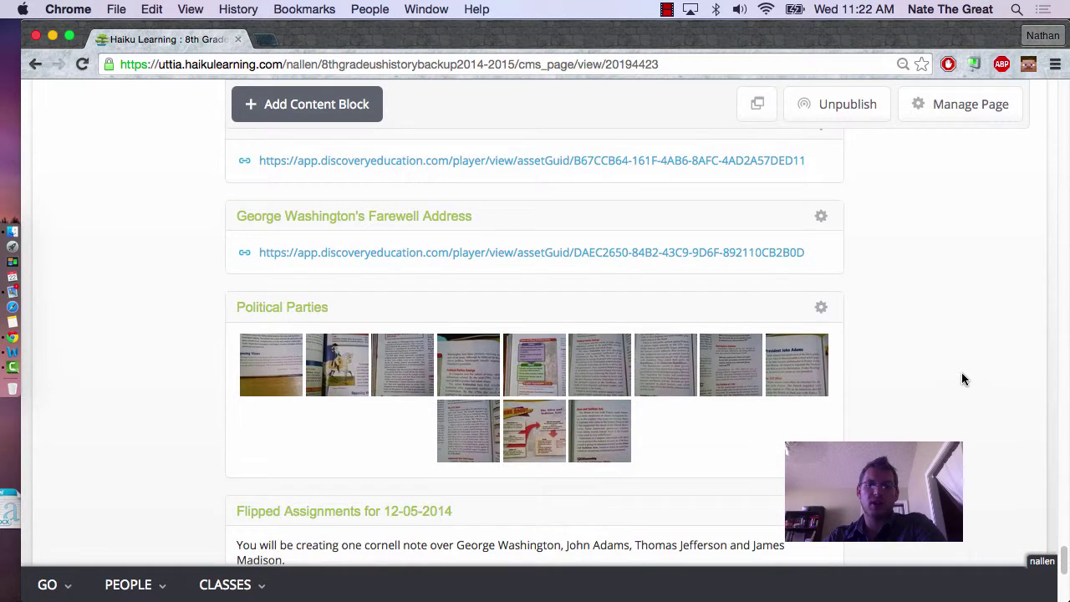
pyautogui.click(364, 384)
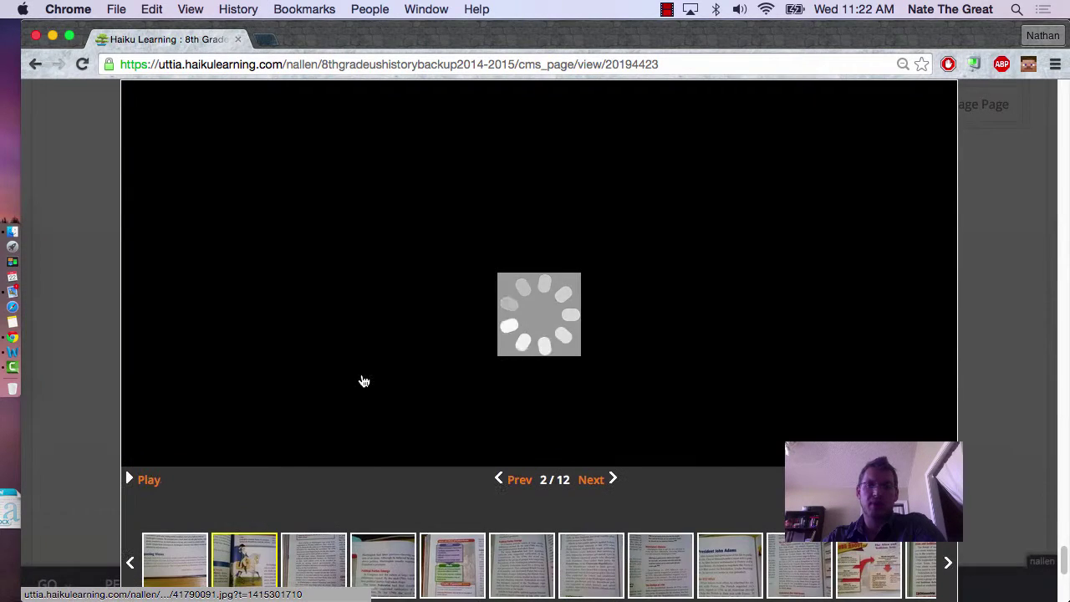
pyautogui.click(591, 487)
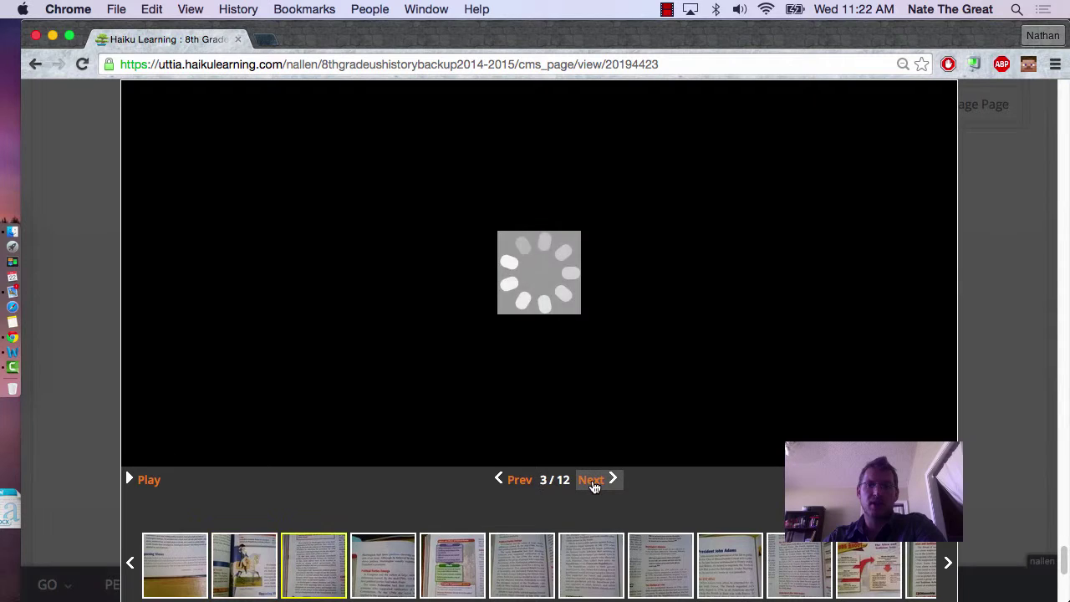
pyautogui.click(595, 487)
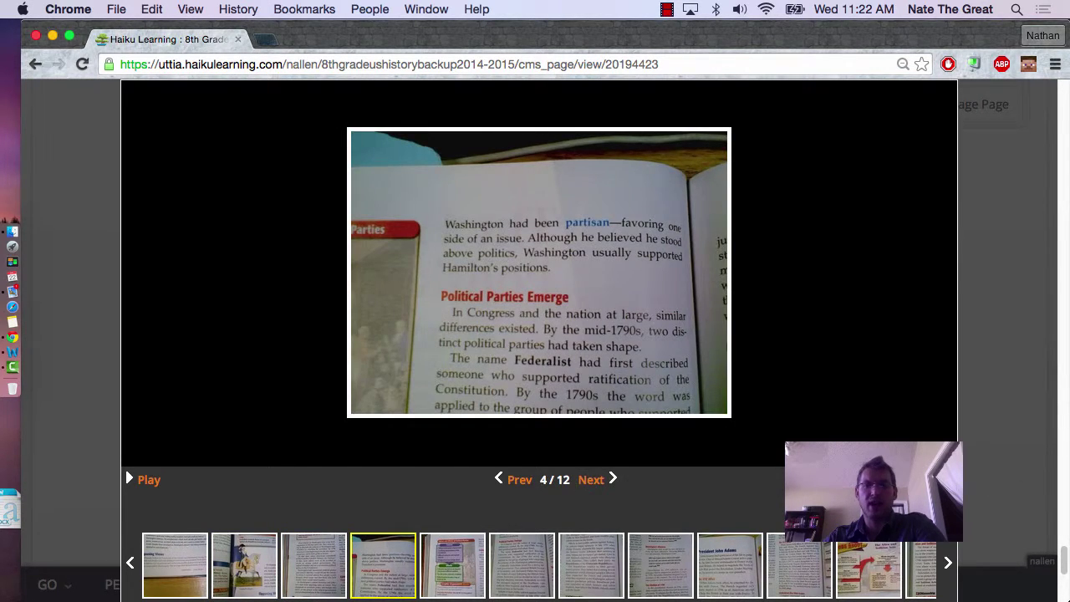
pyautogui.press('Escape')
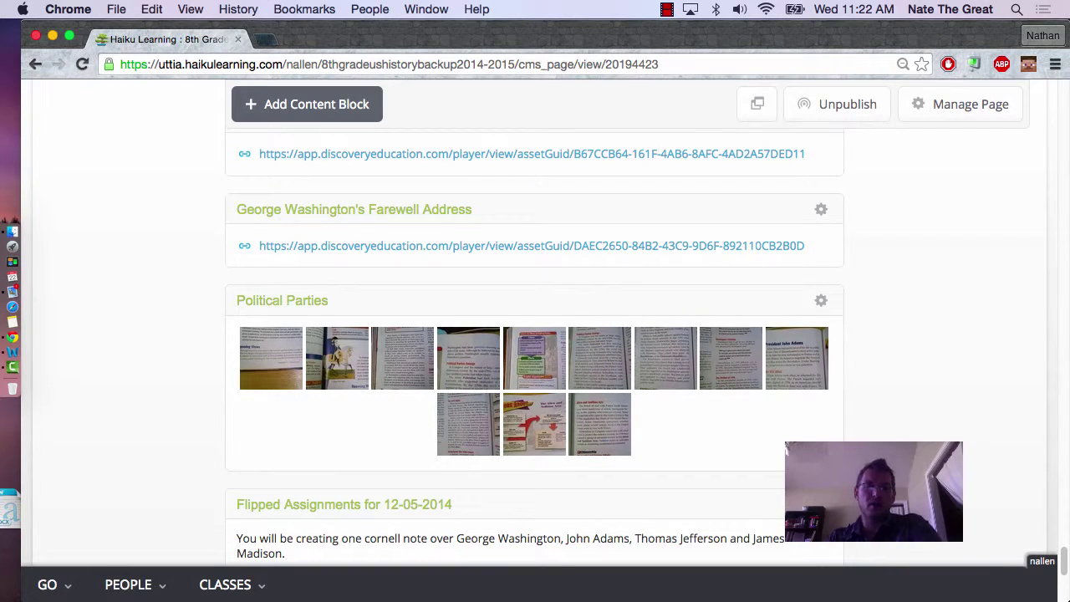
# Scroll down to The War of 1812 block at the page bottom, then back up
pyautogui.scroll(-2, 844, 412)
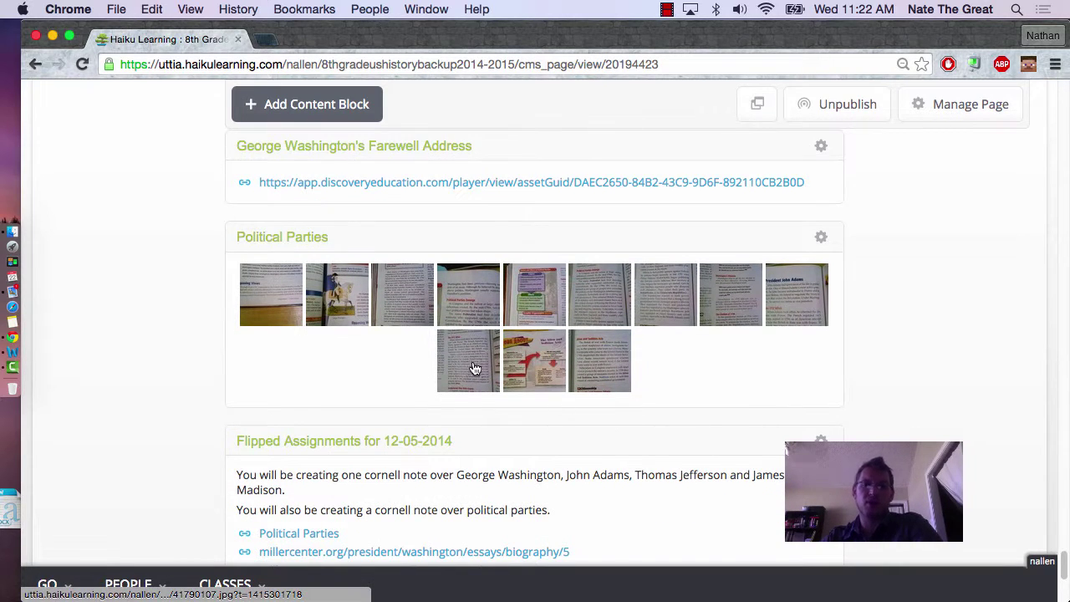
pyautogui.scroll(-8, 473, 368)
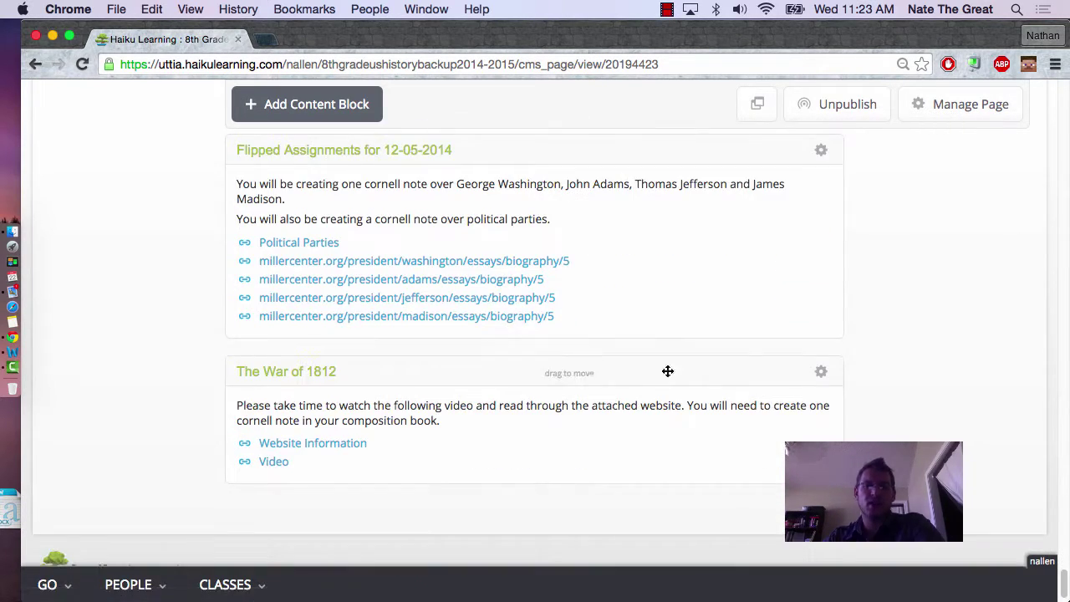
pyautogui.scroll(20, 736, 376)
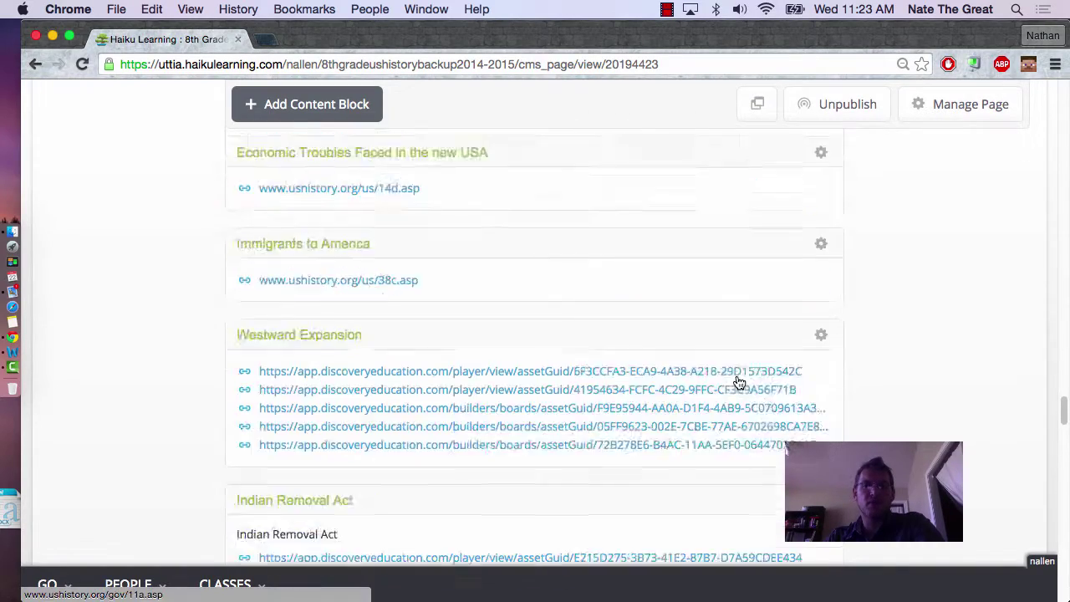
pyautogui.scroll(20, 738, 381)
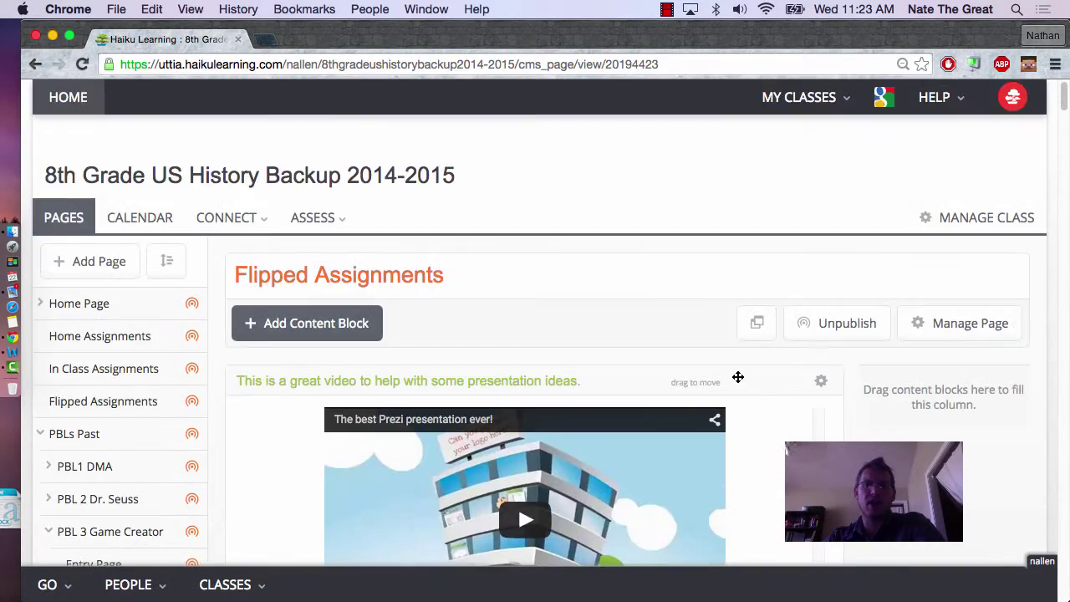
pyautogui.scroll(-3, 741, 377)
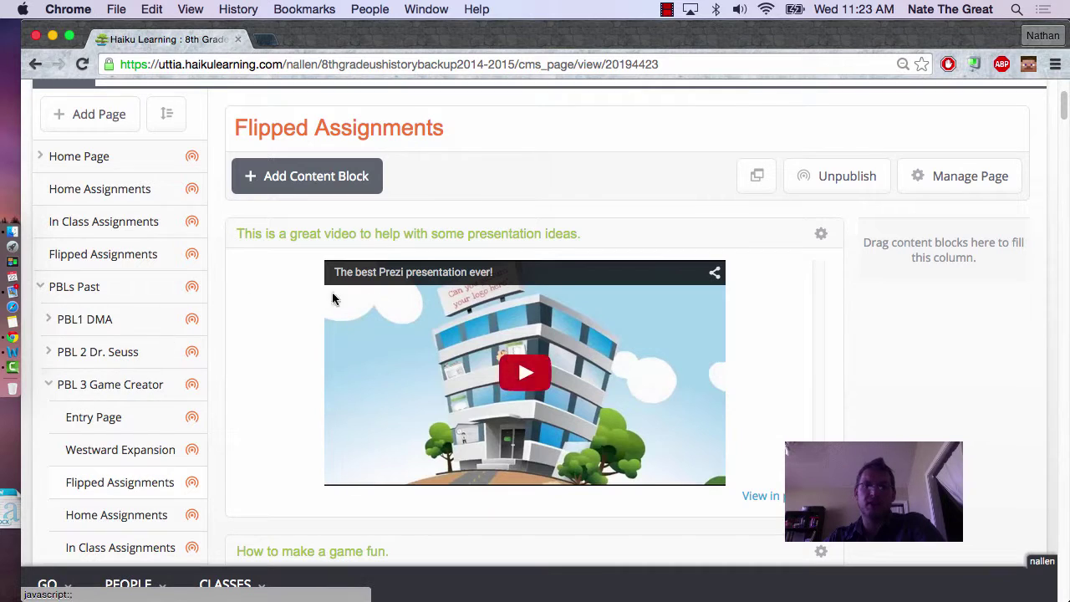
pyautogui.click(666, 10)
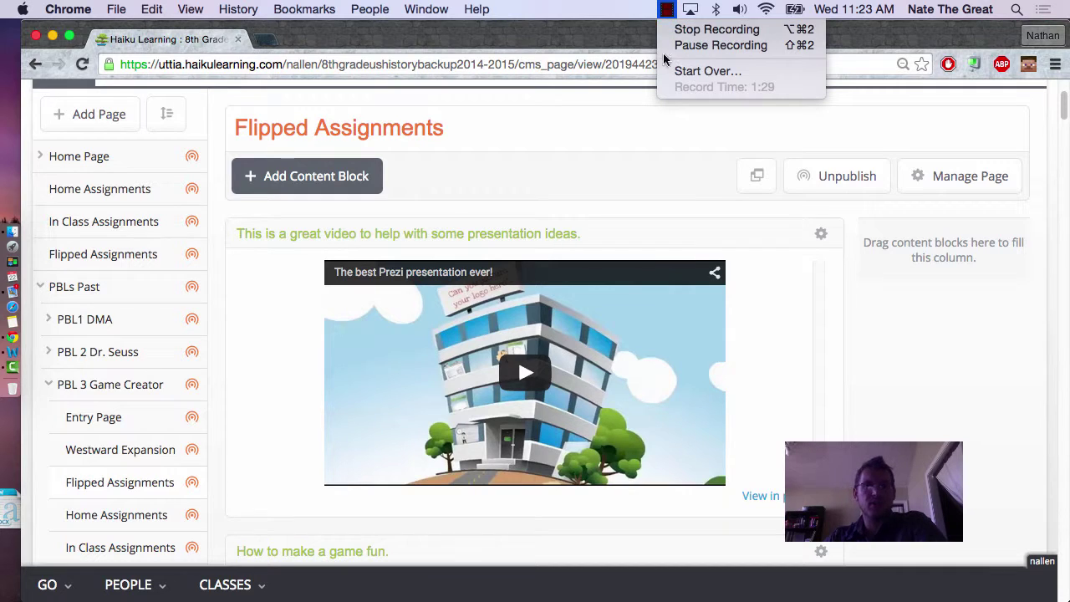
pyautogui.click(635, 132)
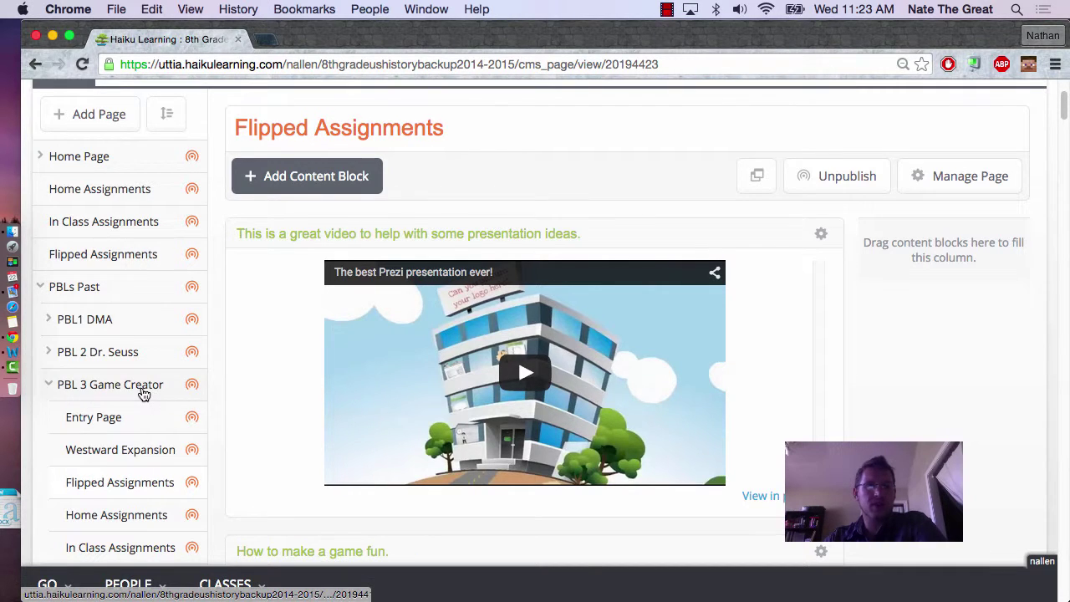
pyautogui.scroll(-2, 167, 443)
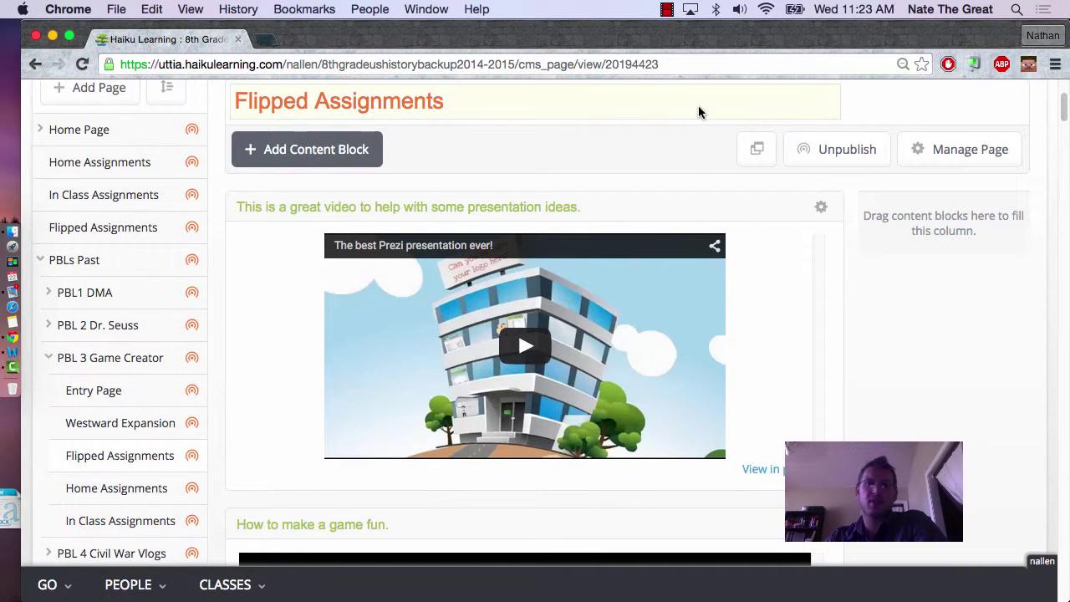
pyautogui.click(668, 13)
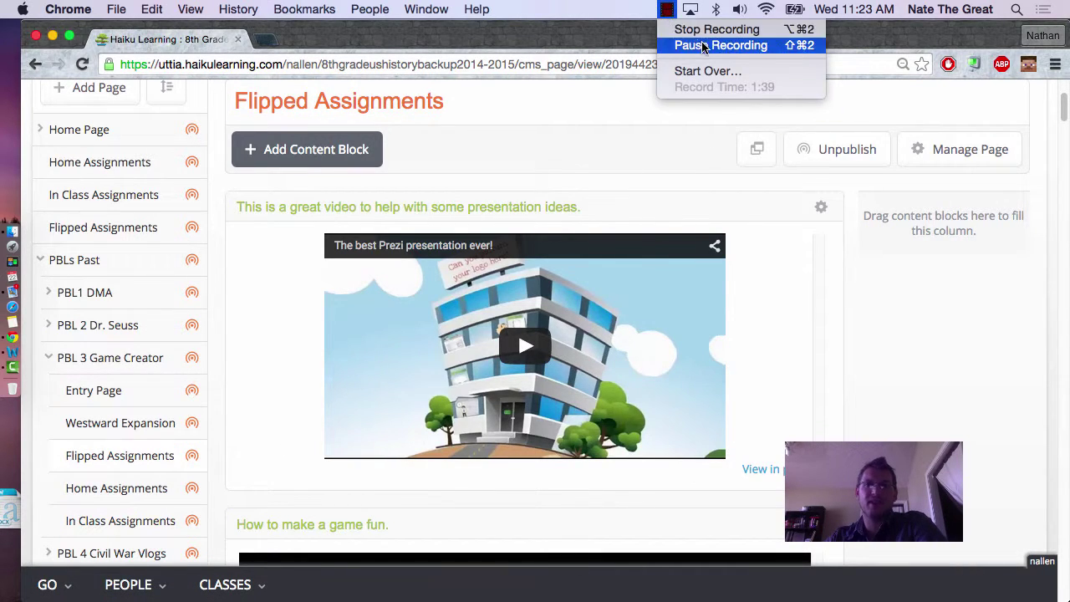